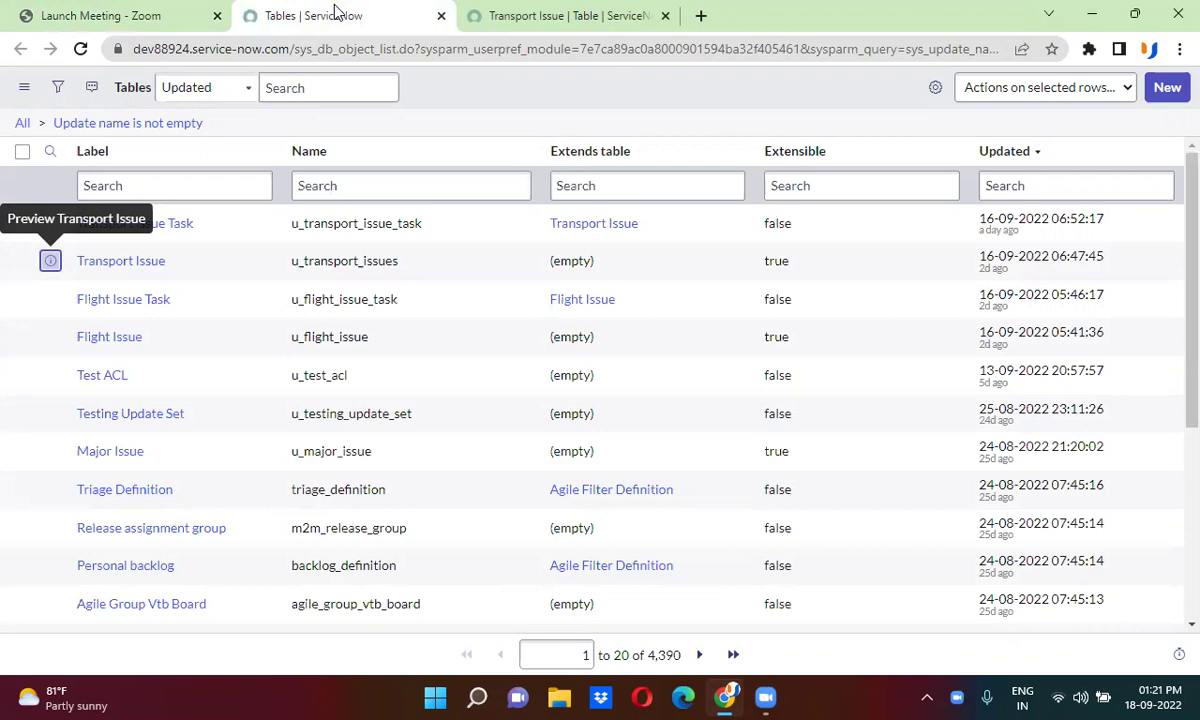
- Duplicate the Transport Issue table definition's browser tab and review the columns in the original
click(520, 15)
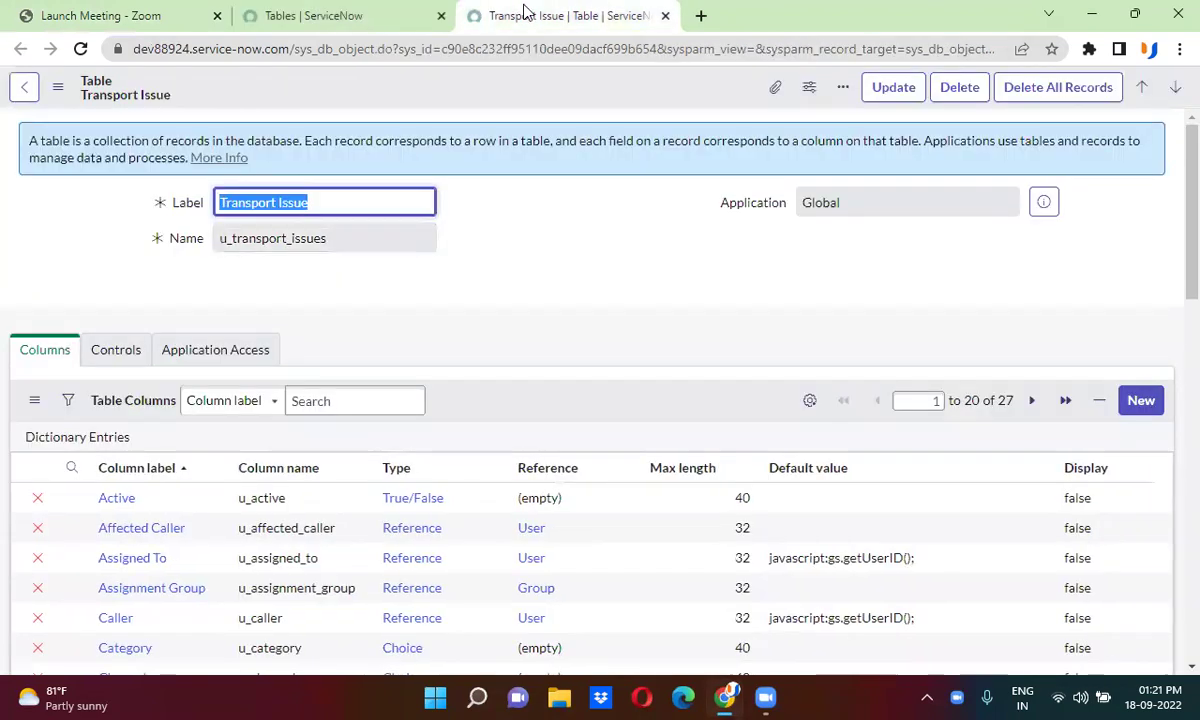
right_click(524, 12)
click(596, 144)
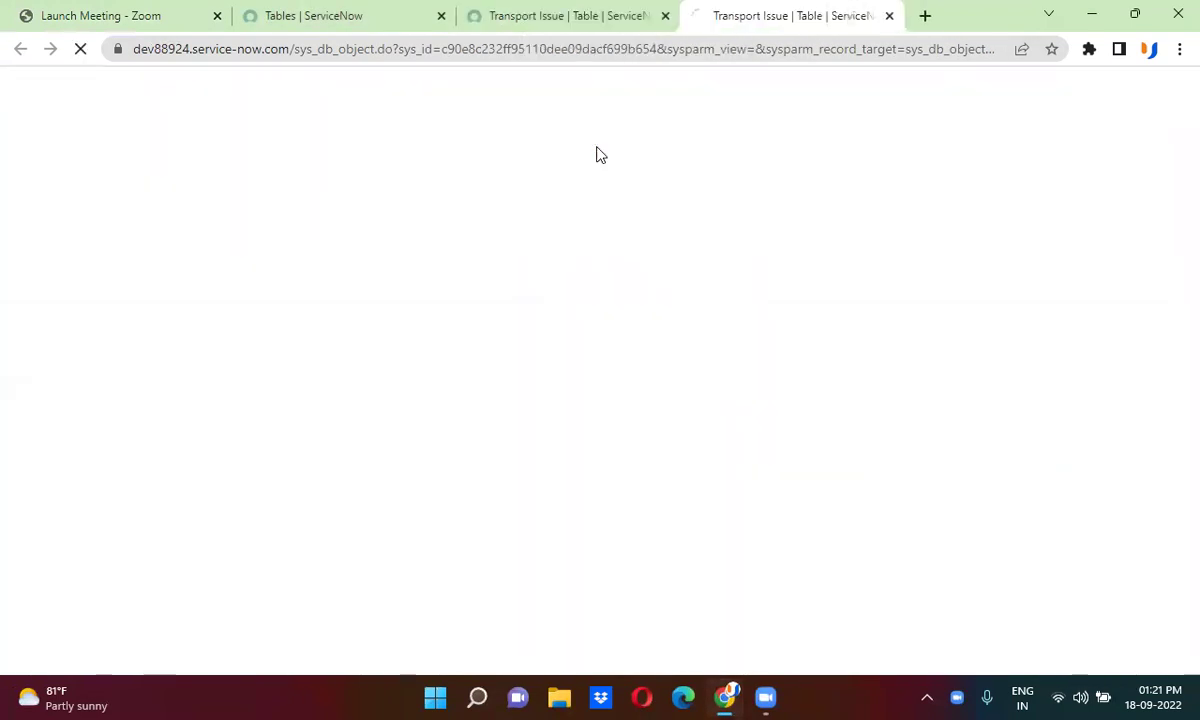
click(536, 22)
click(541, 209)
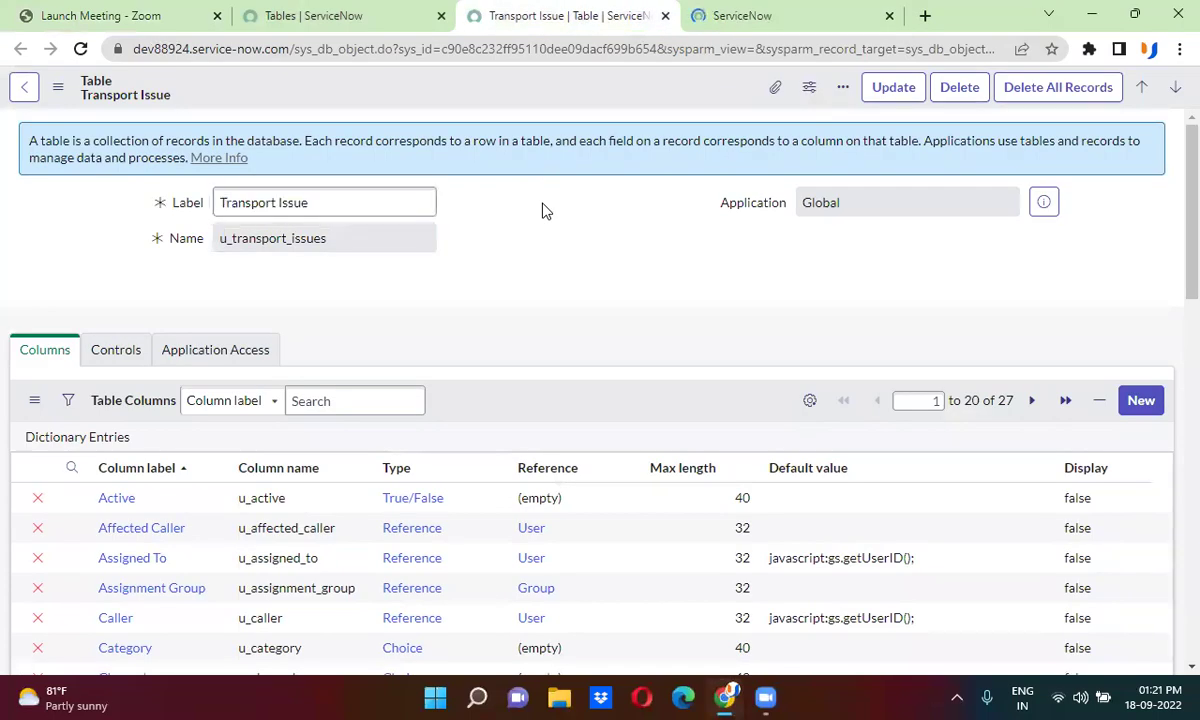
scroll(545, 209, down, 3)
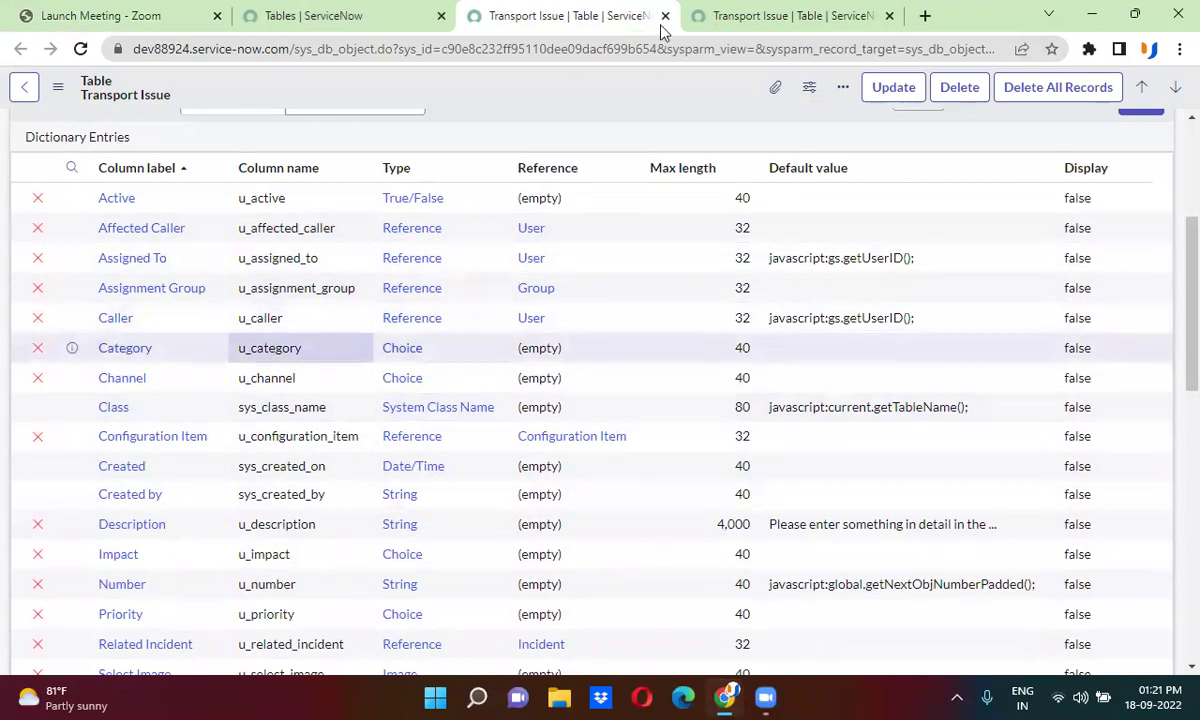
- Open a blank Transport Issue record form from the duplicated table definition
click(690, 15)
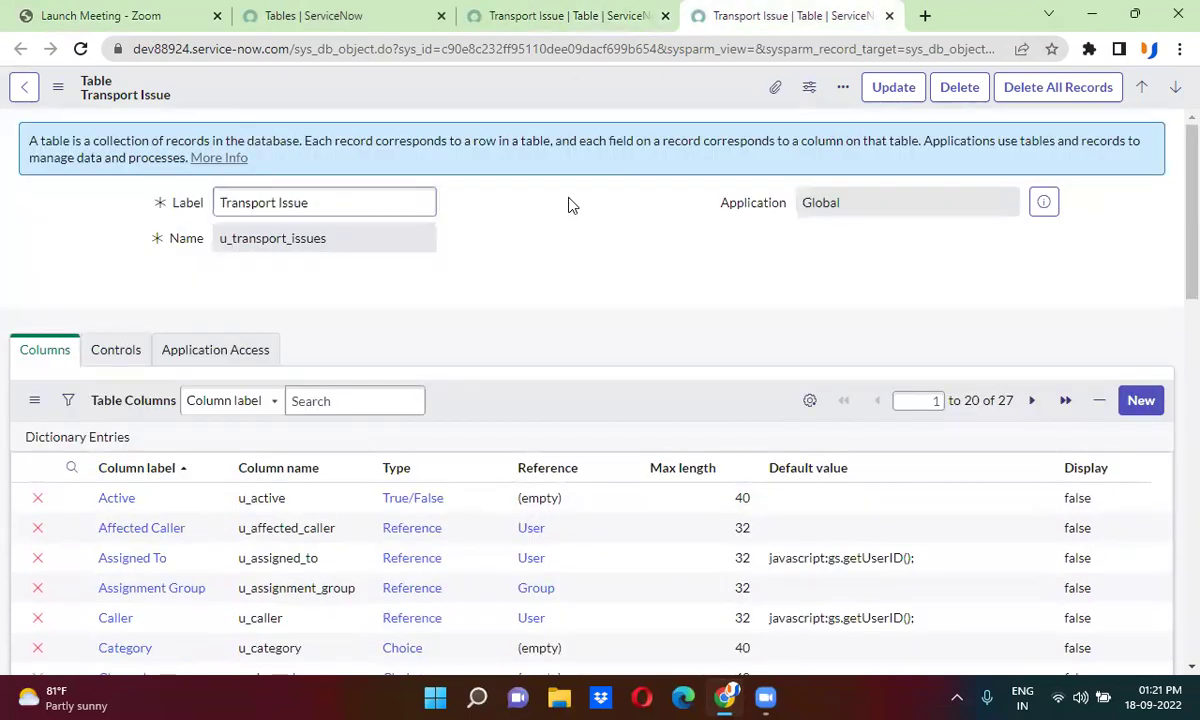
scroll(568, 205, down, 5)
scroll(568, 205, down, 1)
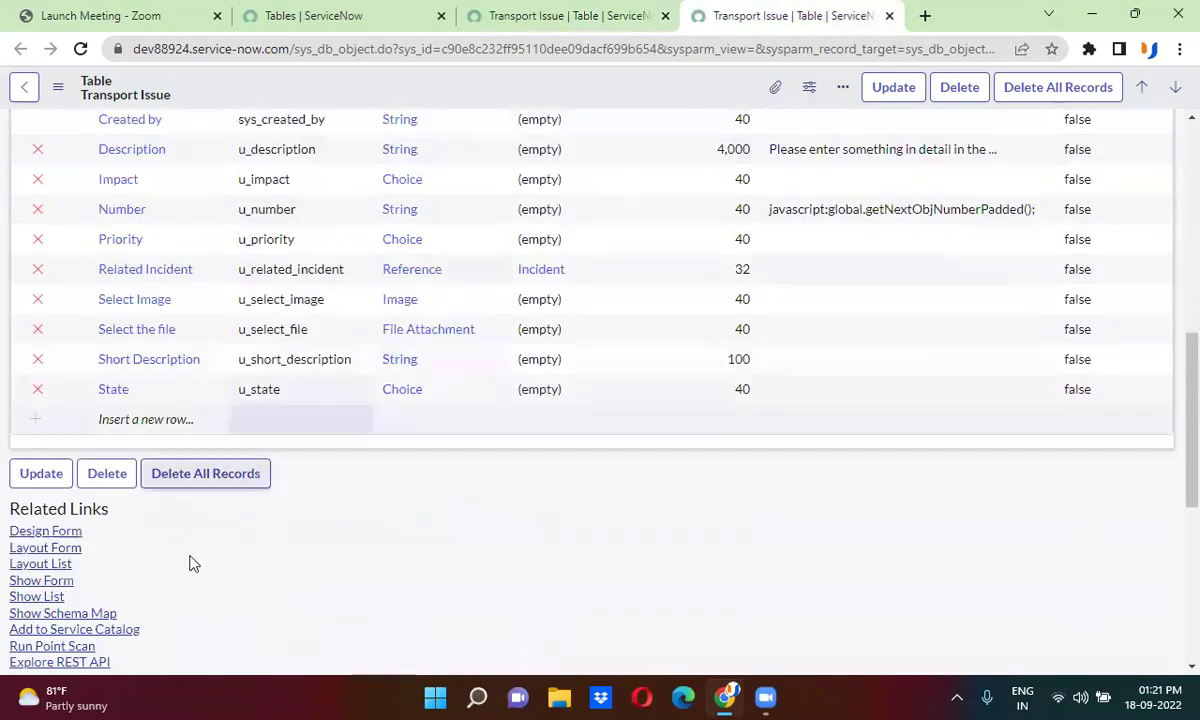
click(42, 582)
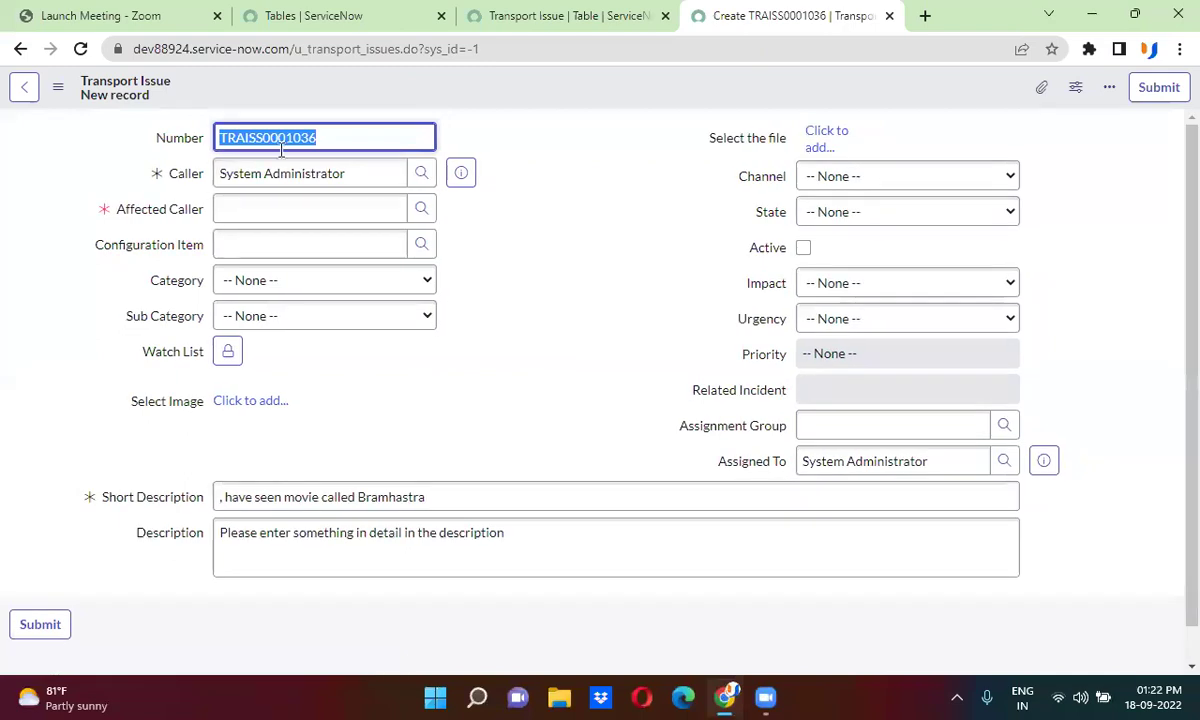
- Fill in the affected caller of the new transport issue with an existing user
click(503, 197)
scroll(503, 197, down, 1)
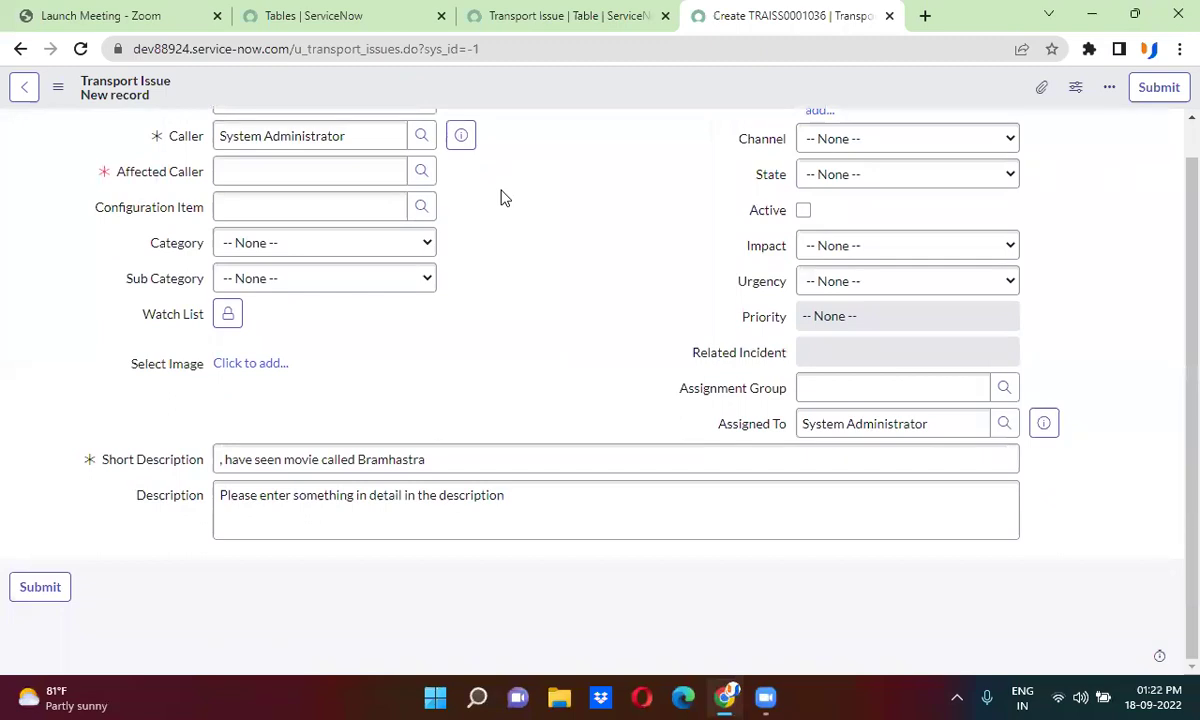
scroll(503, 197, up, 1)
click(316, 221)
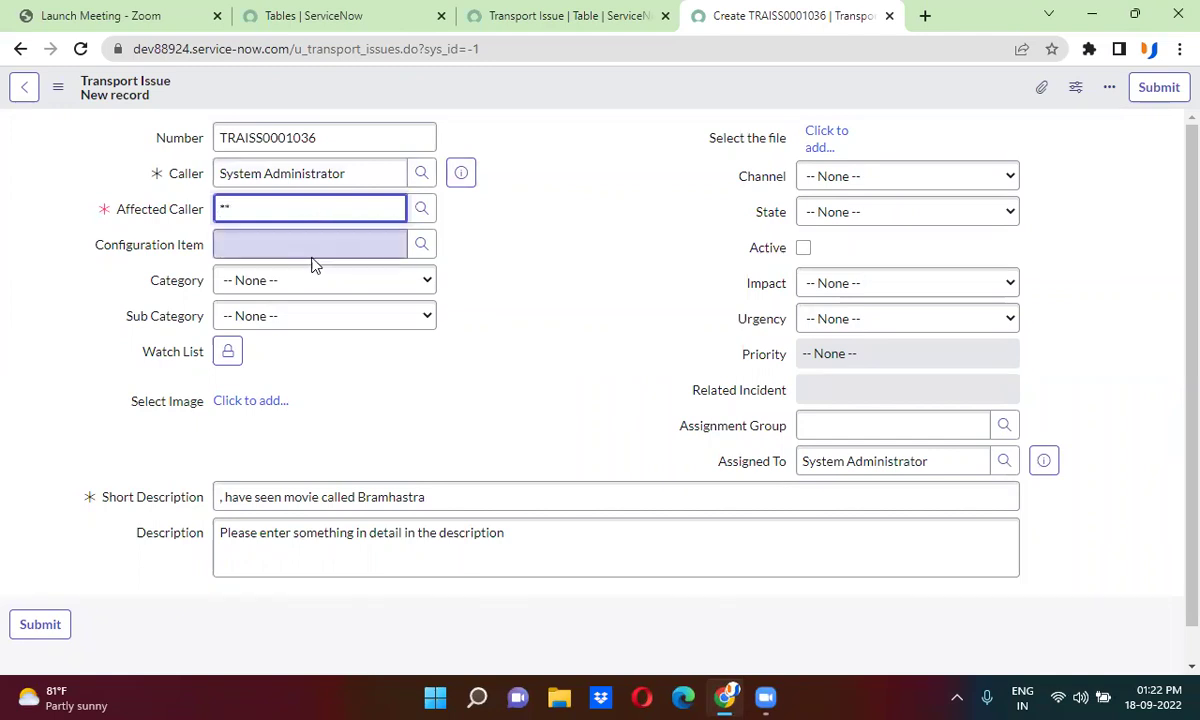
click(288, 278)
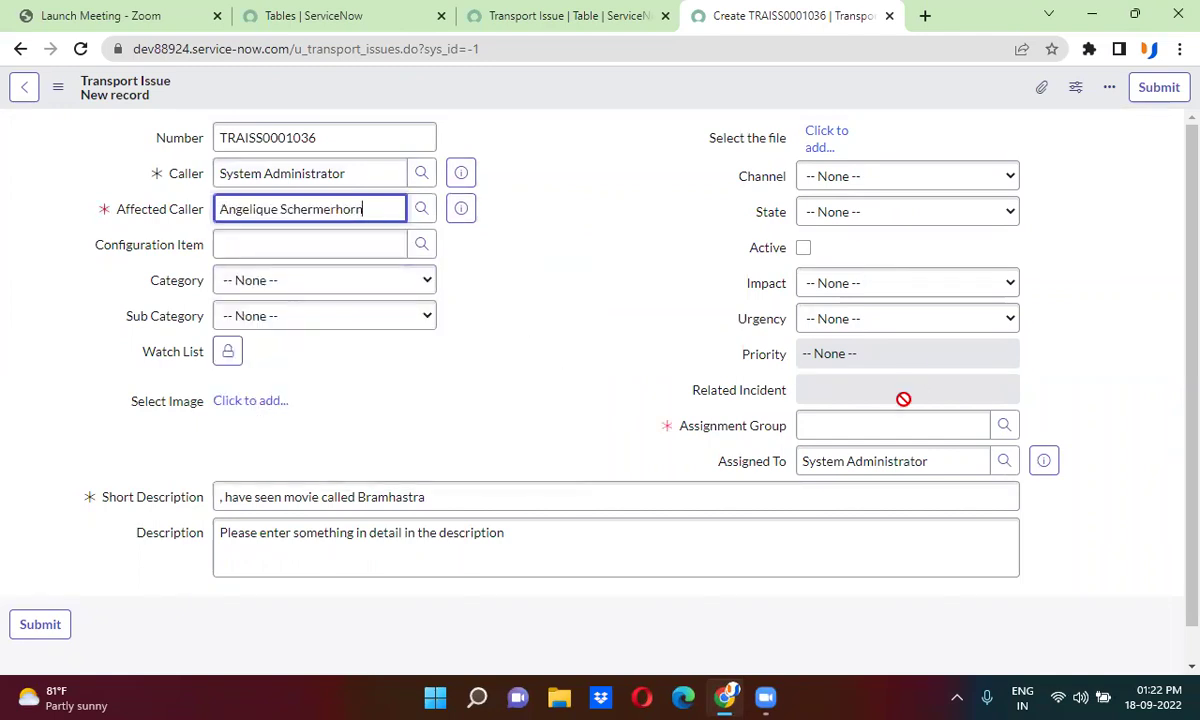
- Set the transport issue's assignment group to Database and save the record, keeping its form open
click(876, 428)
text(--)
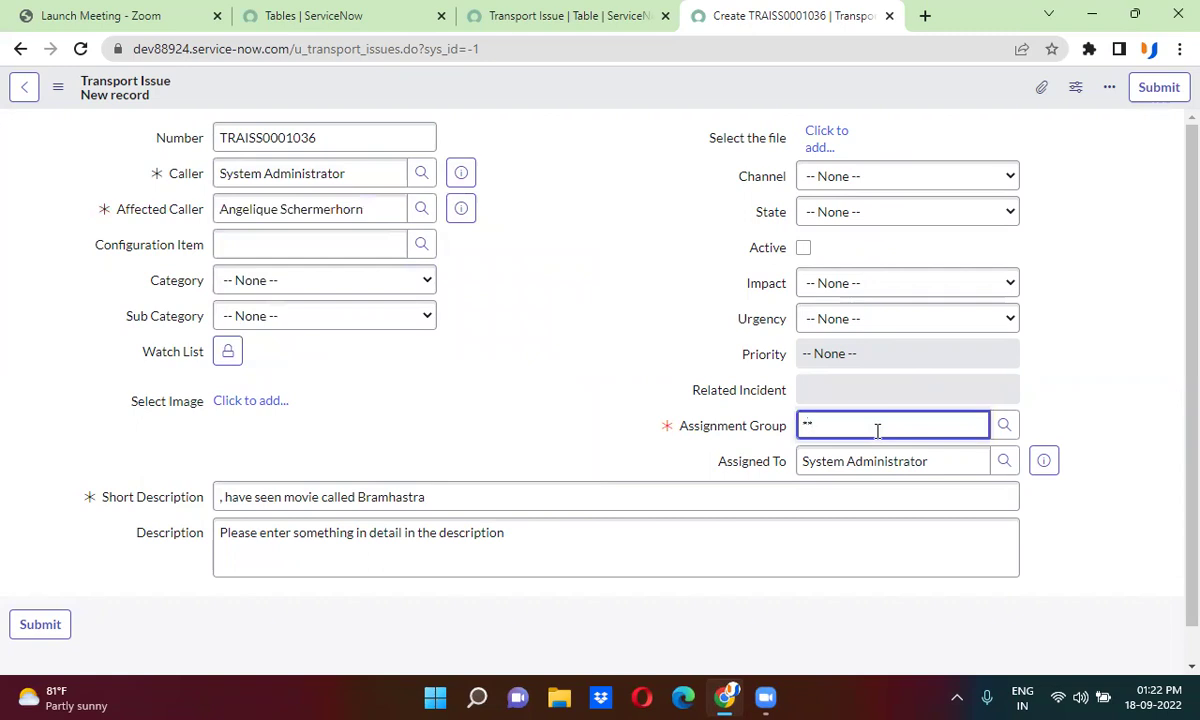
click(865, 483)
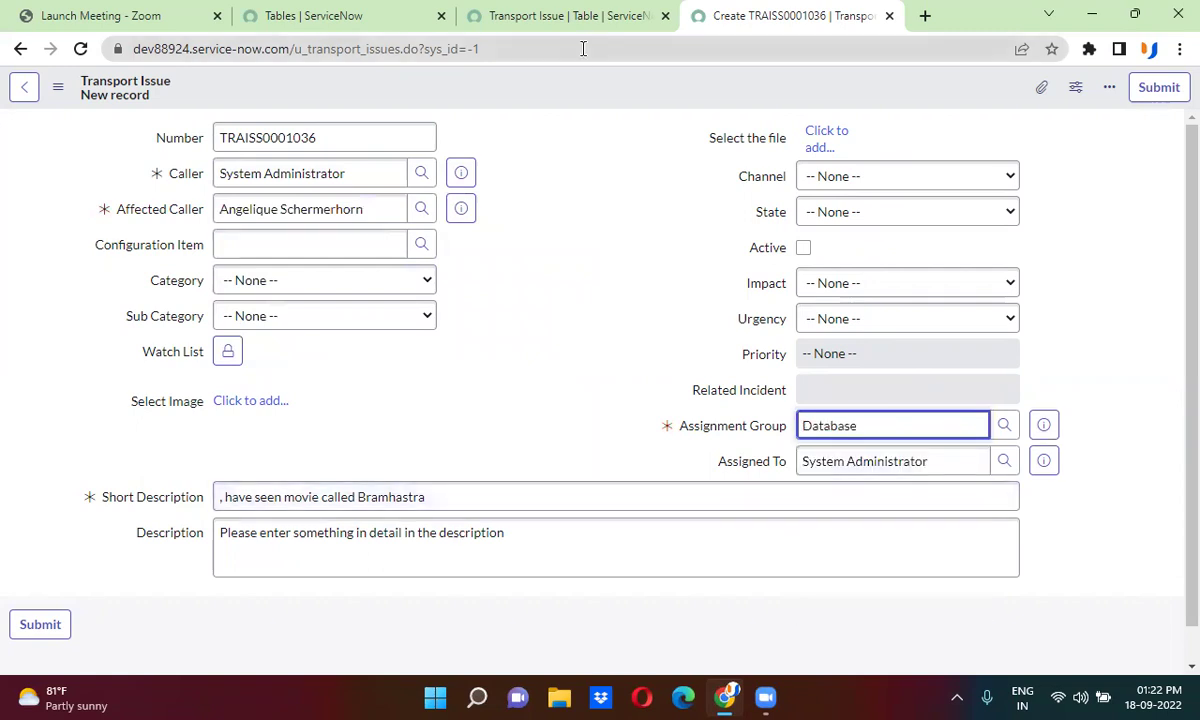
right_click(566, 96)
click(590, 108)
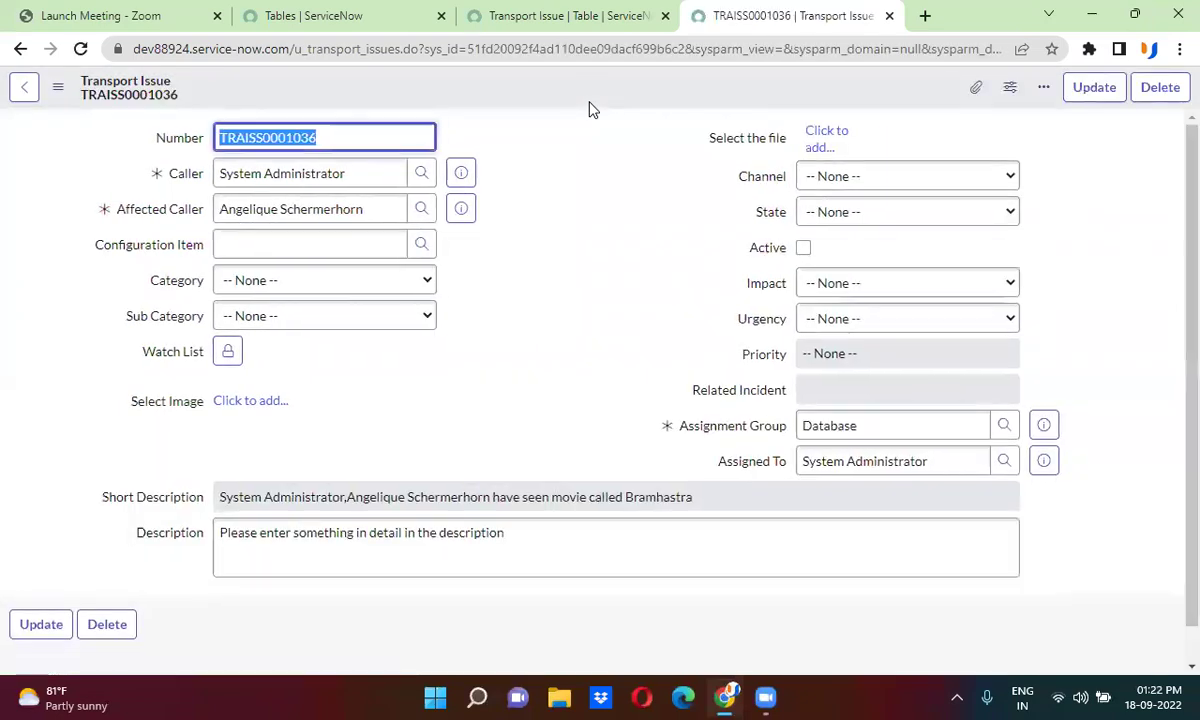
- Replace the transport issue's caller with a different user, save the record and review the short description
triple_click(334, 173)
key(BackSpace)
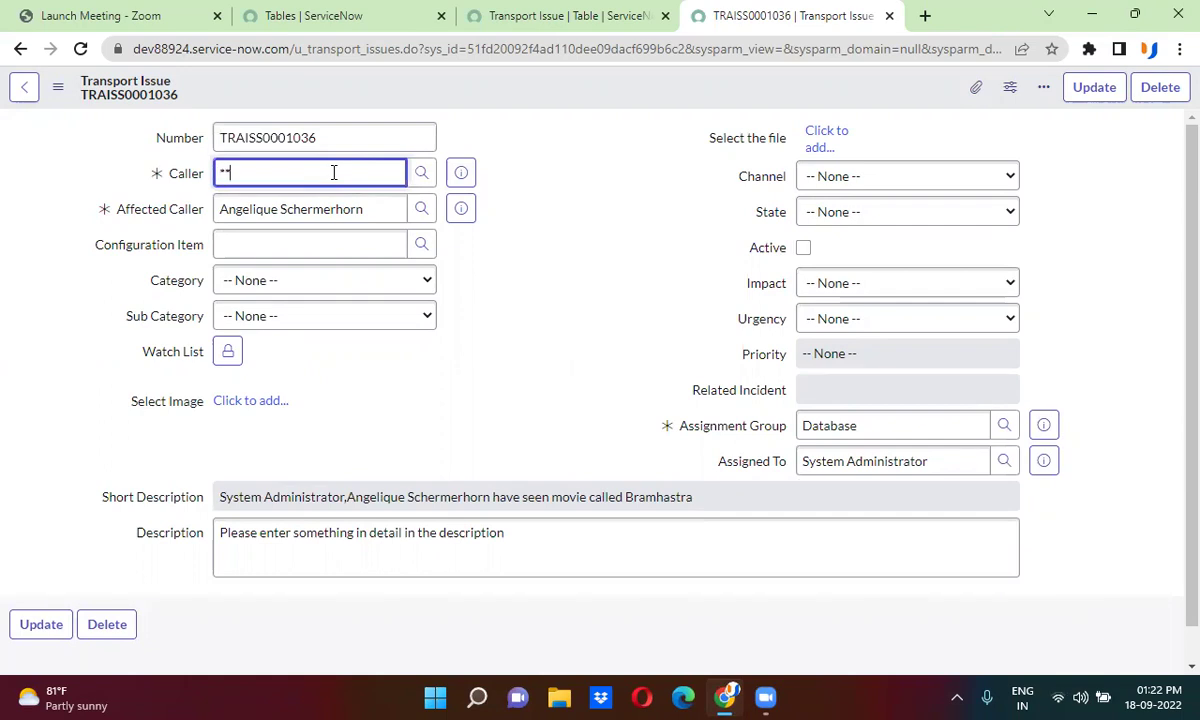
text(**)
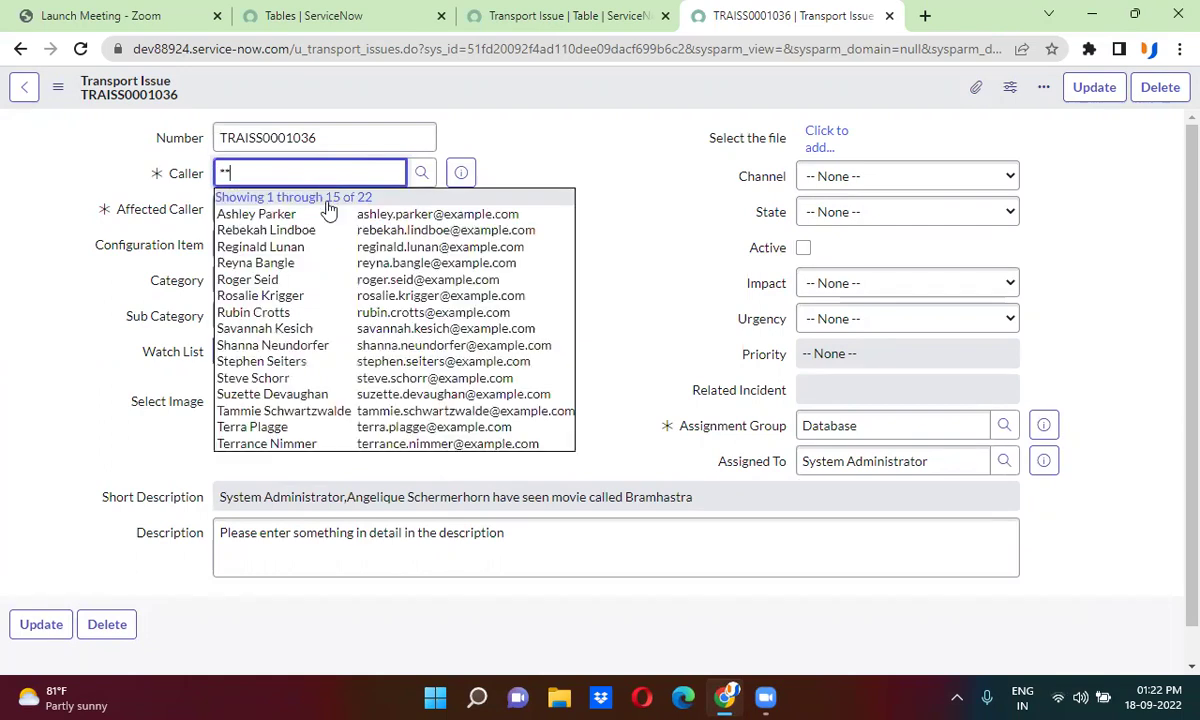
click(307, 280)
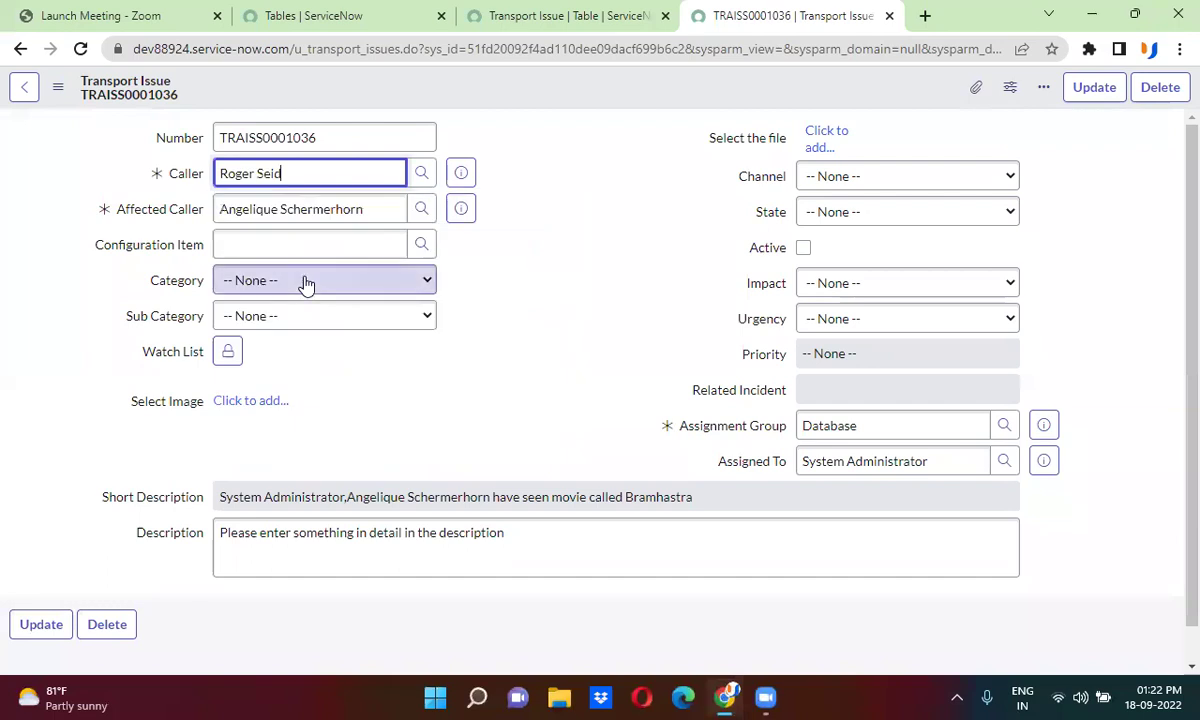
right_click(546, 86)
click(578, 98)
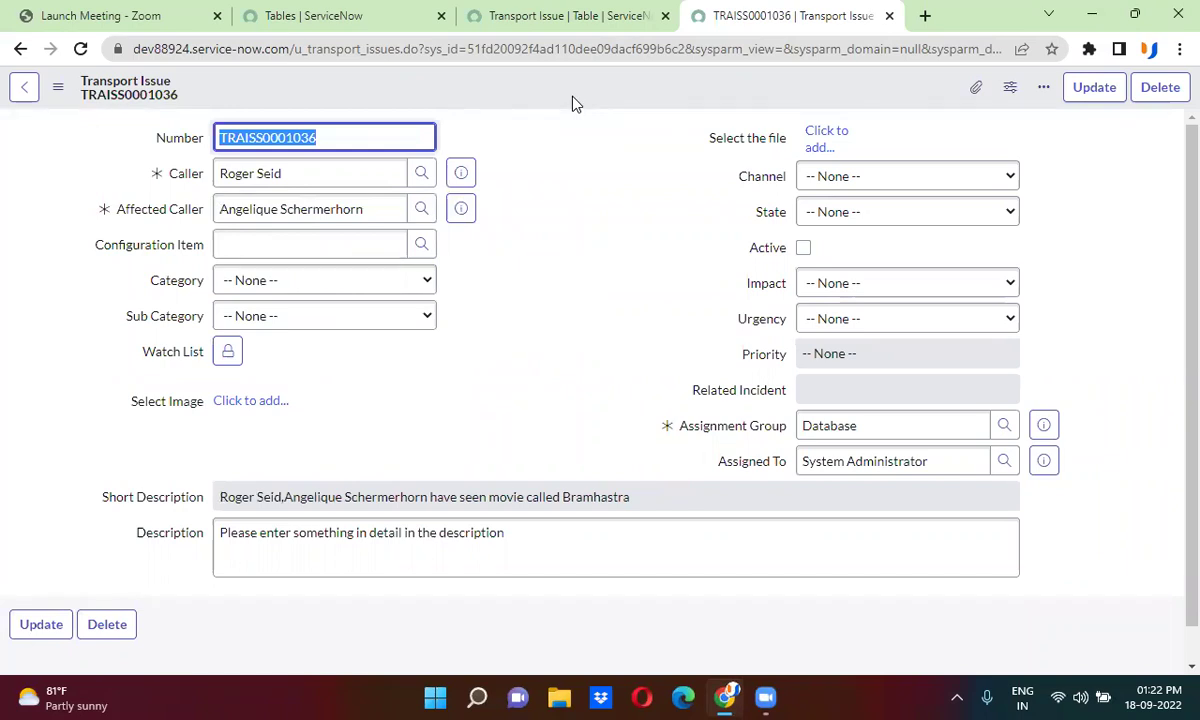
click(549, 375)
scroll(549, 375, down, 1)
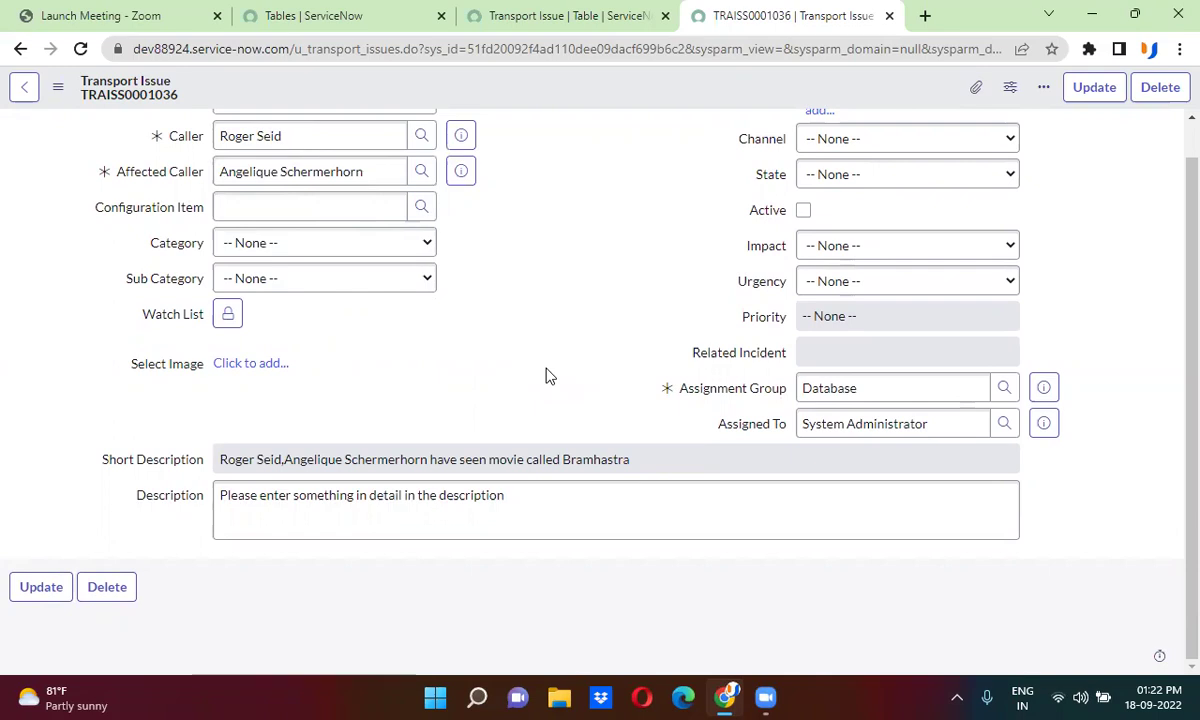
- Duplicate the Tables list in another browser tab and load the instance's home page there
click(300, 15)
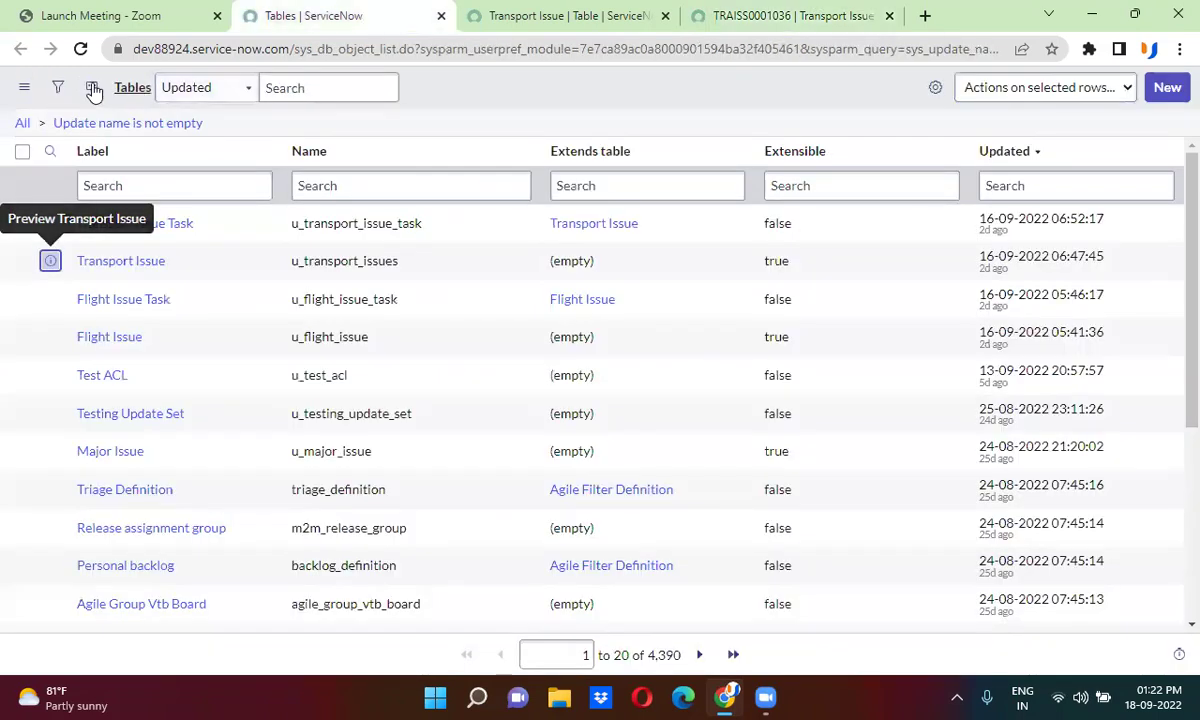
right_click(322, 18)
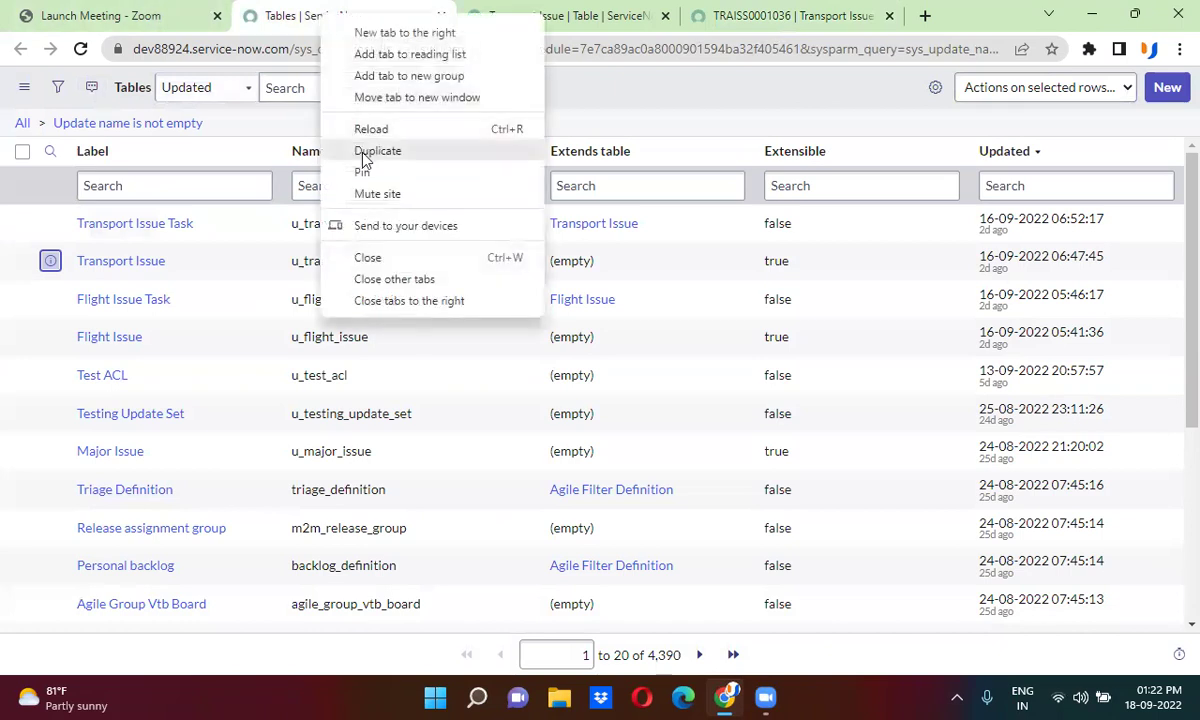
click(345, 150)
click(290, 8)
drag(293, 49, 1105, 60)
key(Delete)
key(Return)
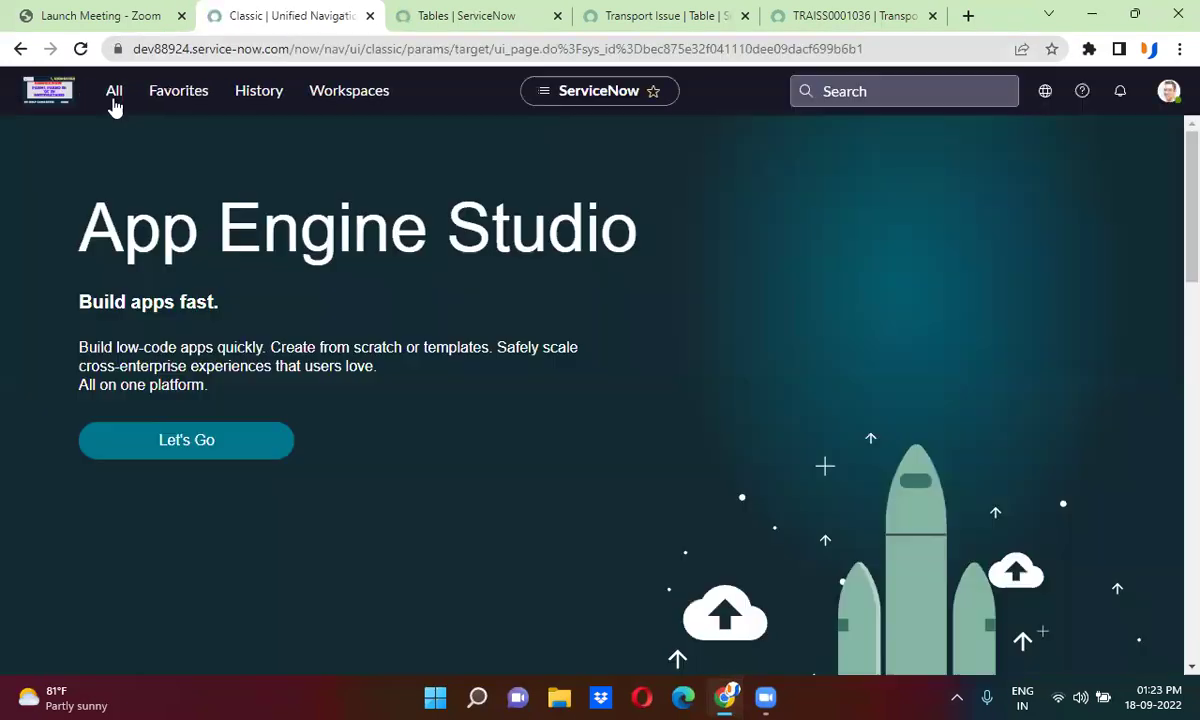
- Filter the application navigator for "formatter" and open the System UI Formatters list in a separate tab
click(113, 100)
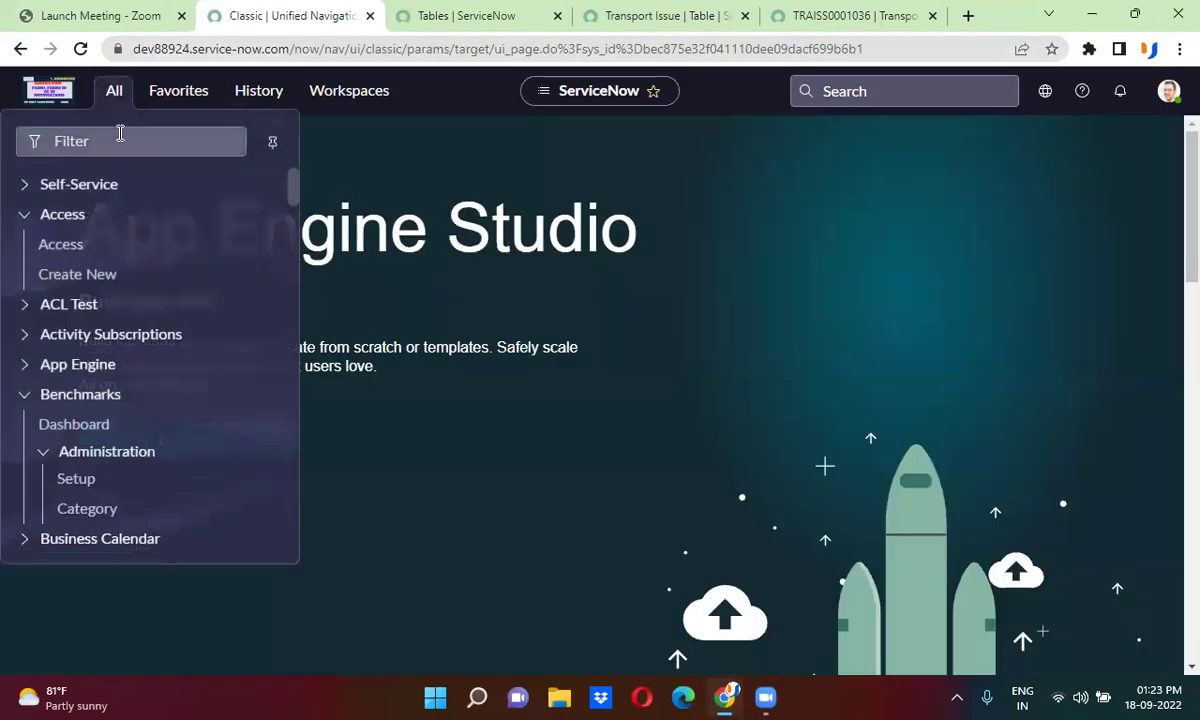
text(for)
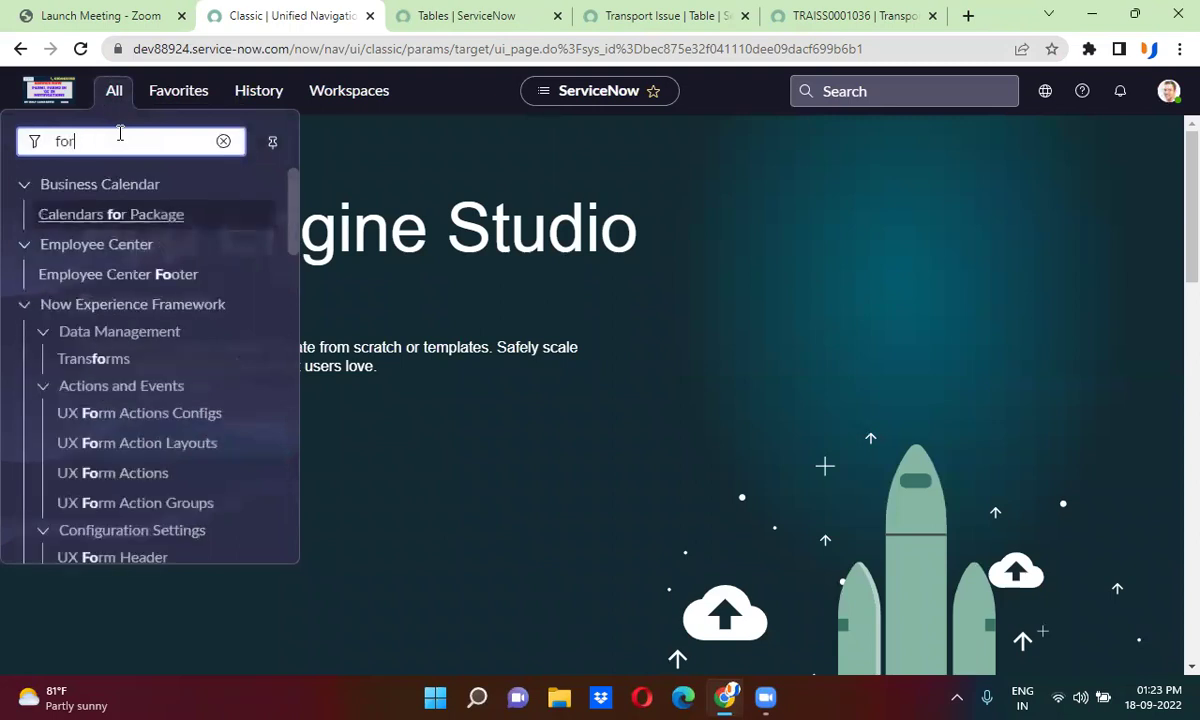
text(matter)
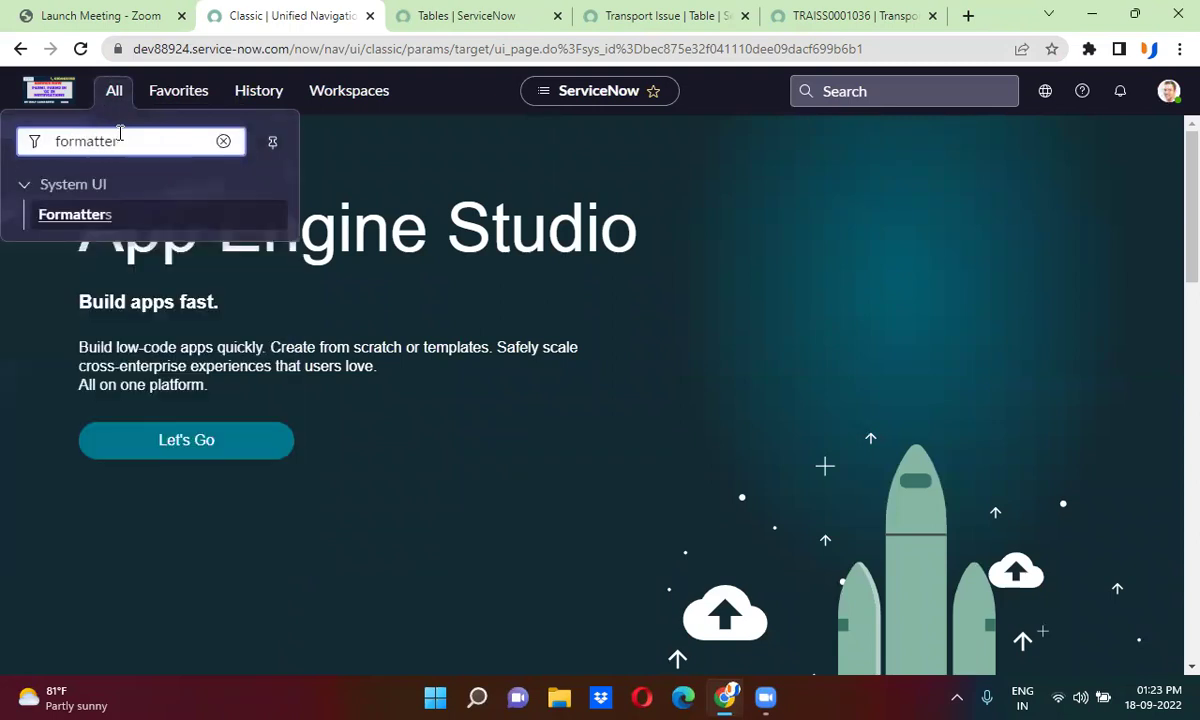
ctrl+click(64, 216)
click(370, 16)
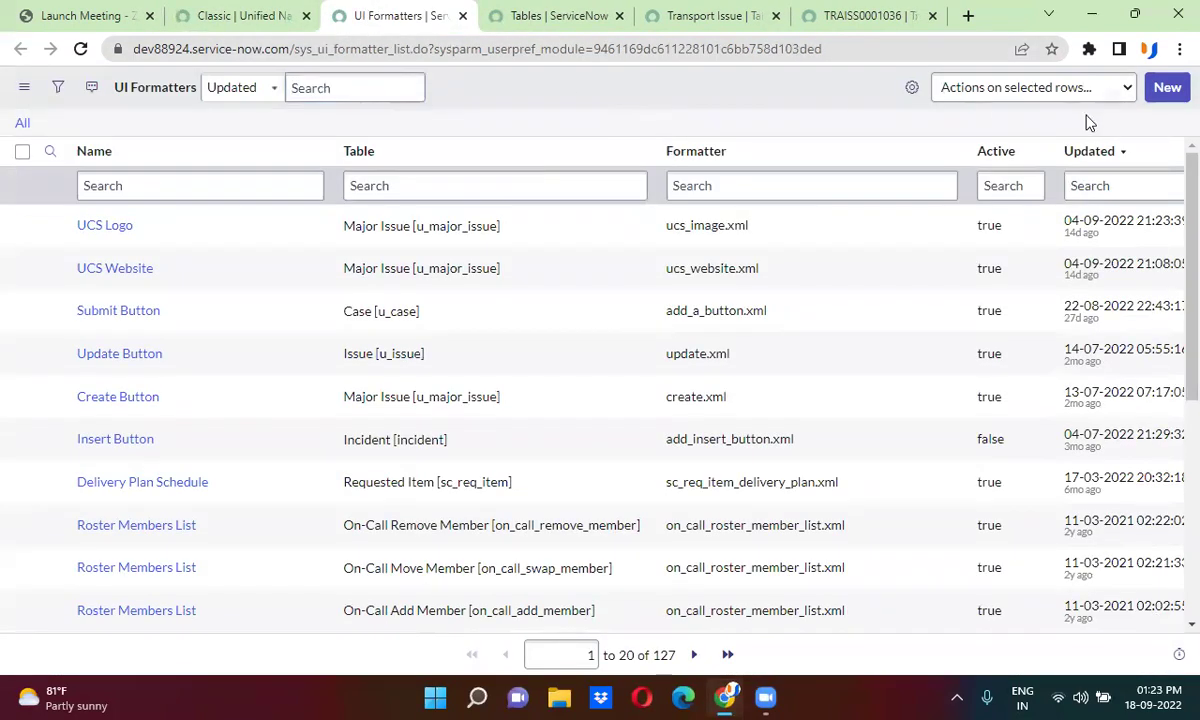
- Start a new UI formatter record and name it Transport Issue Formatter
click(1174, 88)
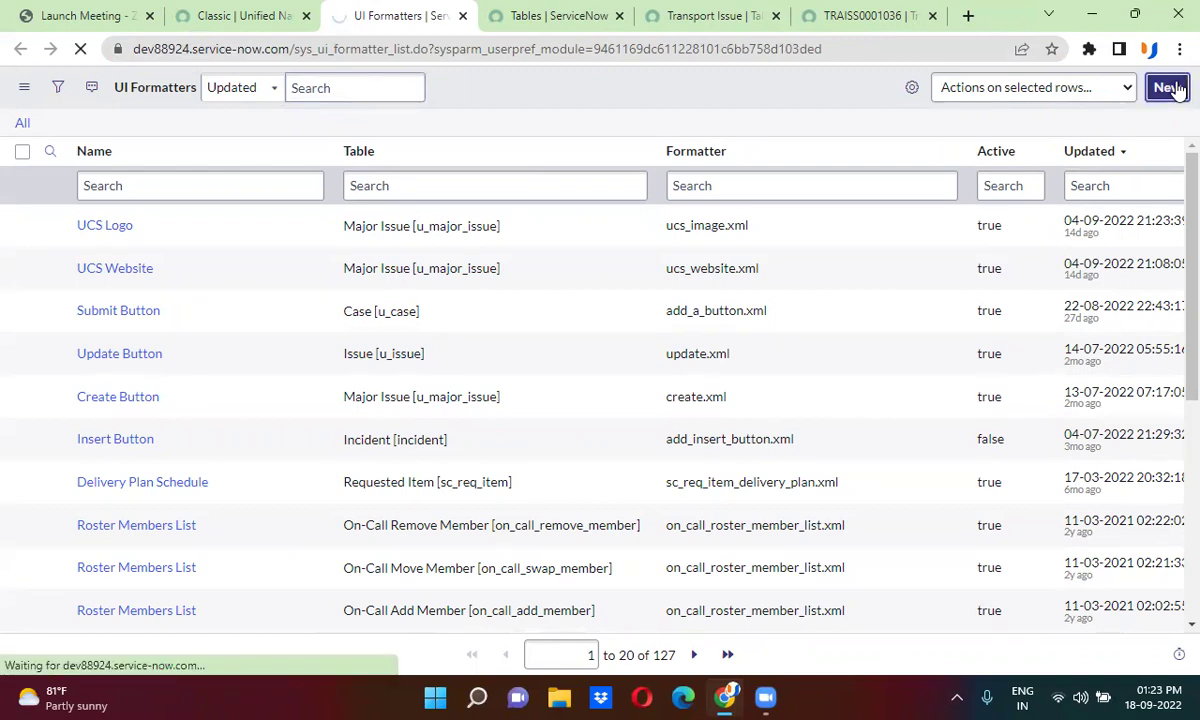
click(309, 137)
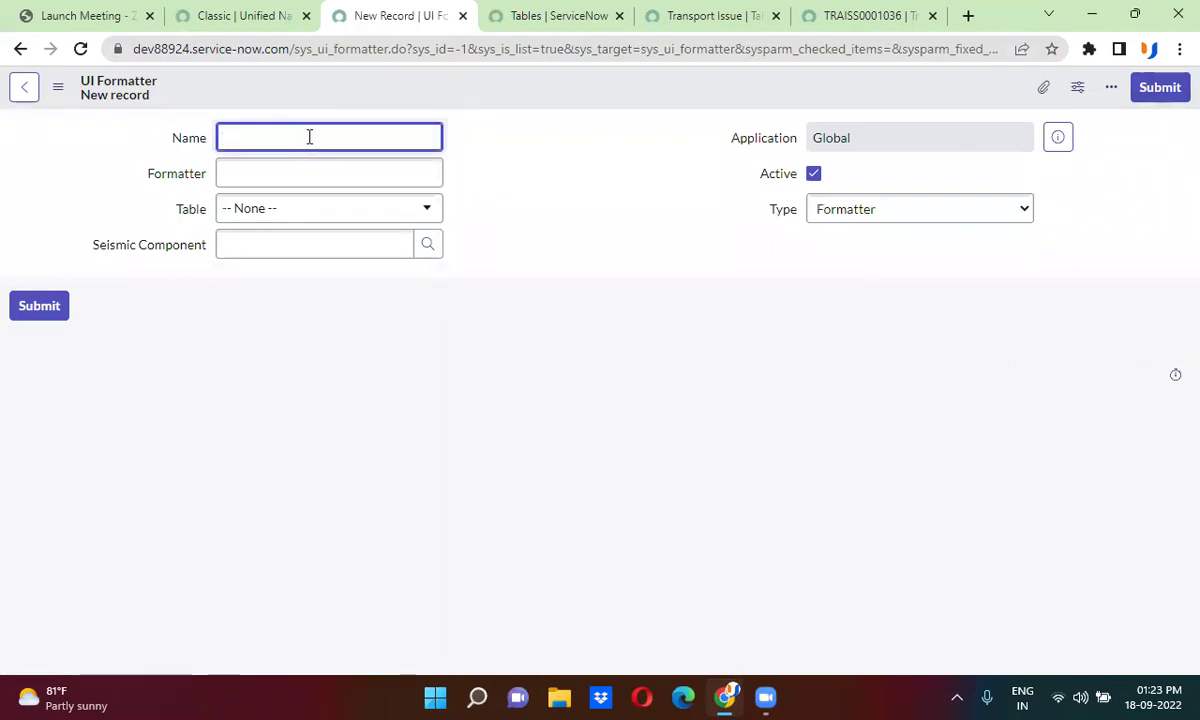
text(Transport Issue Formatter)
click(554, 155)
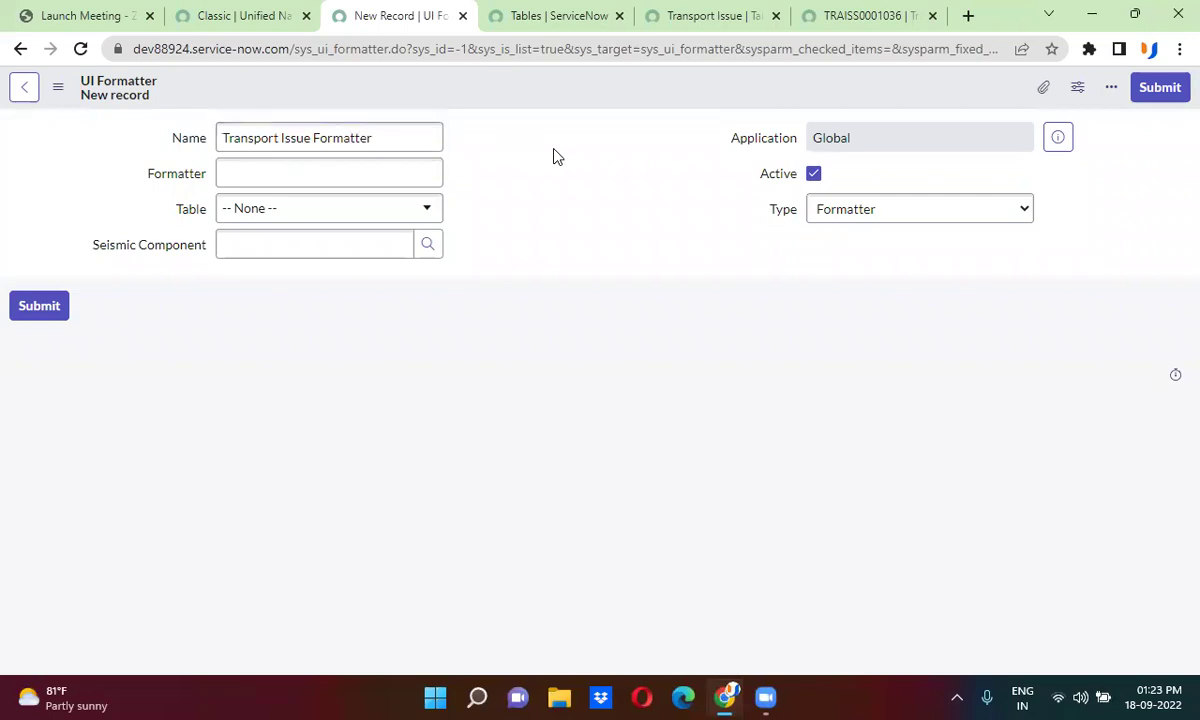
- Assign the formatter to the table Transport Issue [u_transport_issues]
click(297, 211)
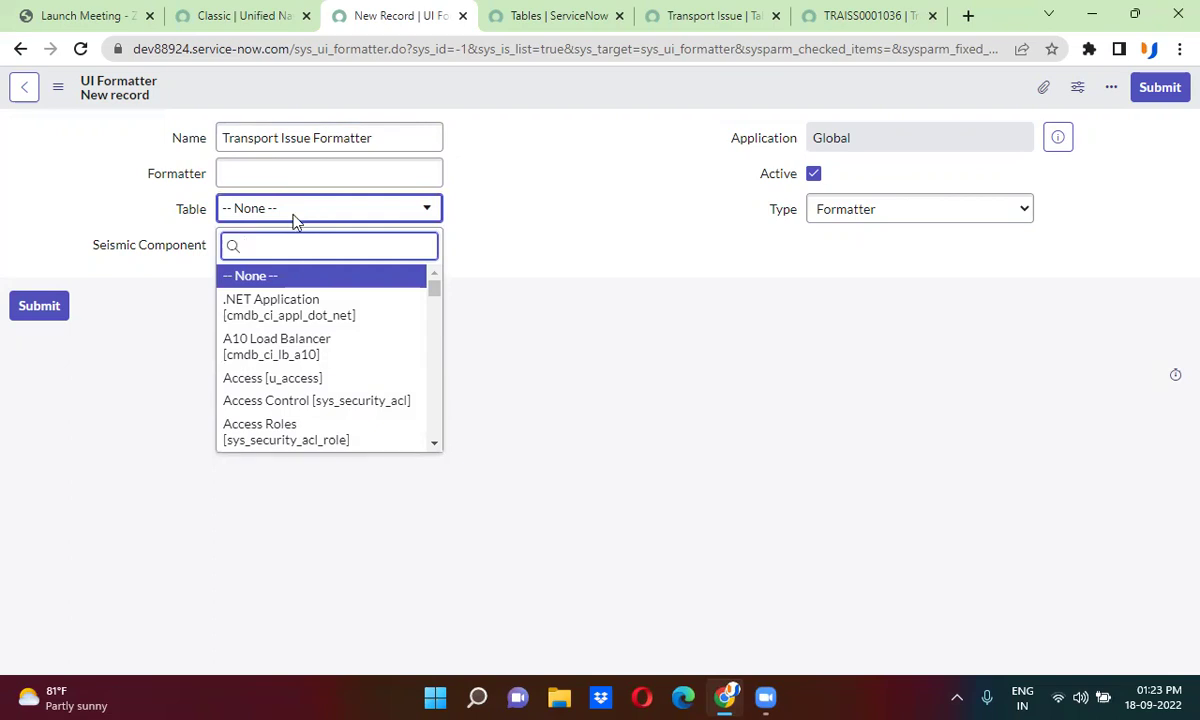
text(transpo)
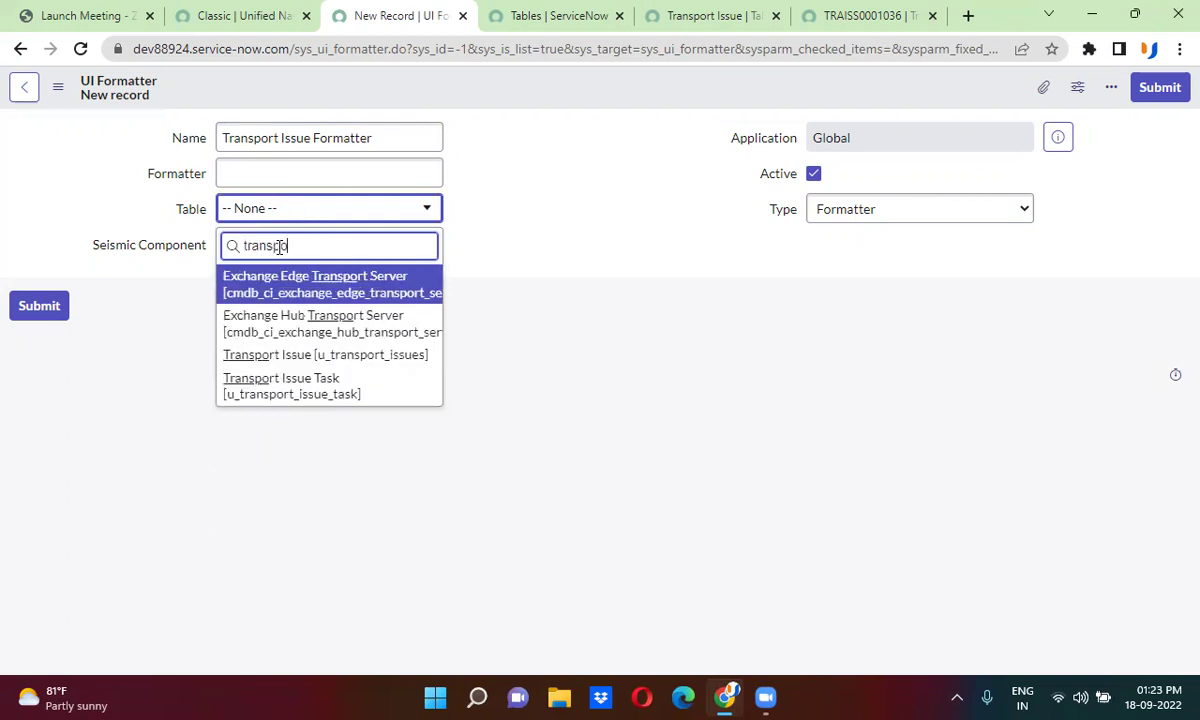
click(320, 358)
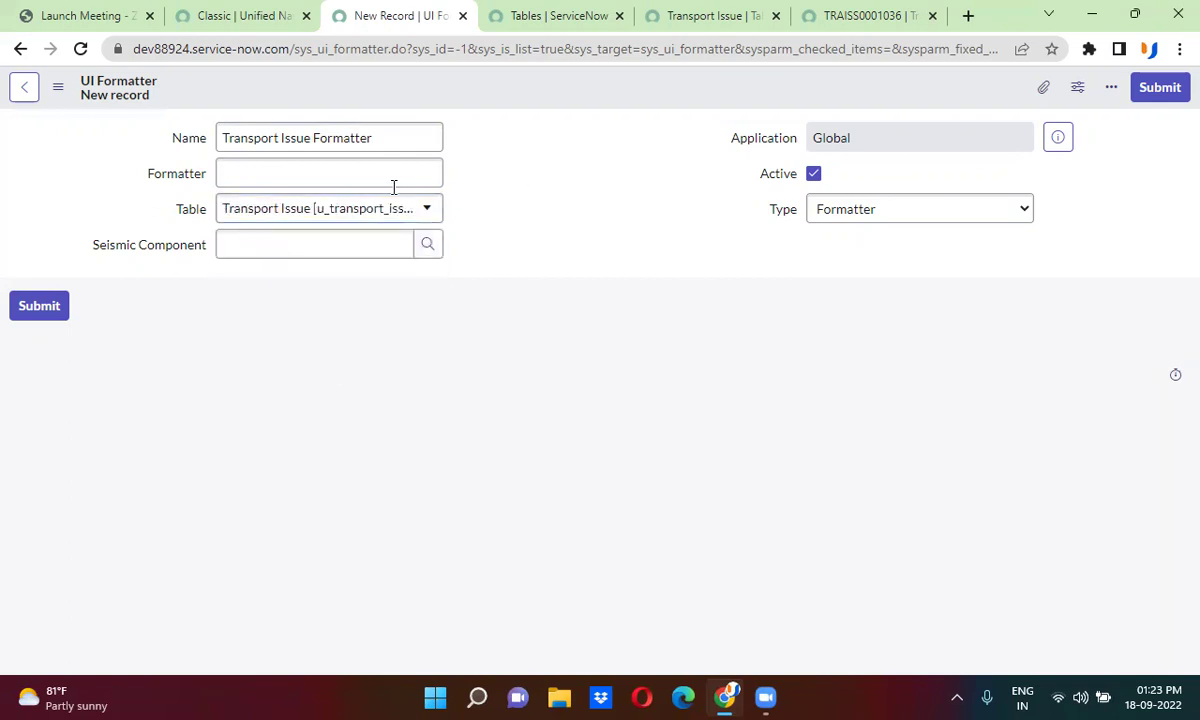
- Set the formatter file to activity.xml and save the UI formatter record
click(276, 176)
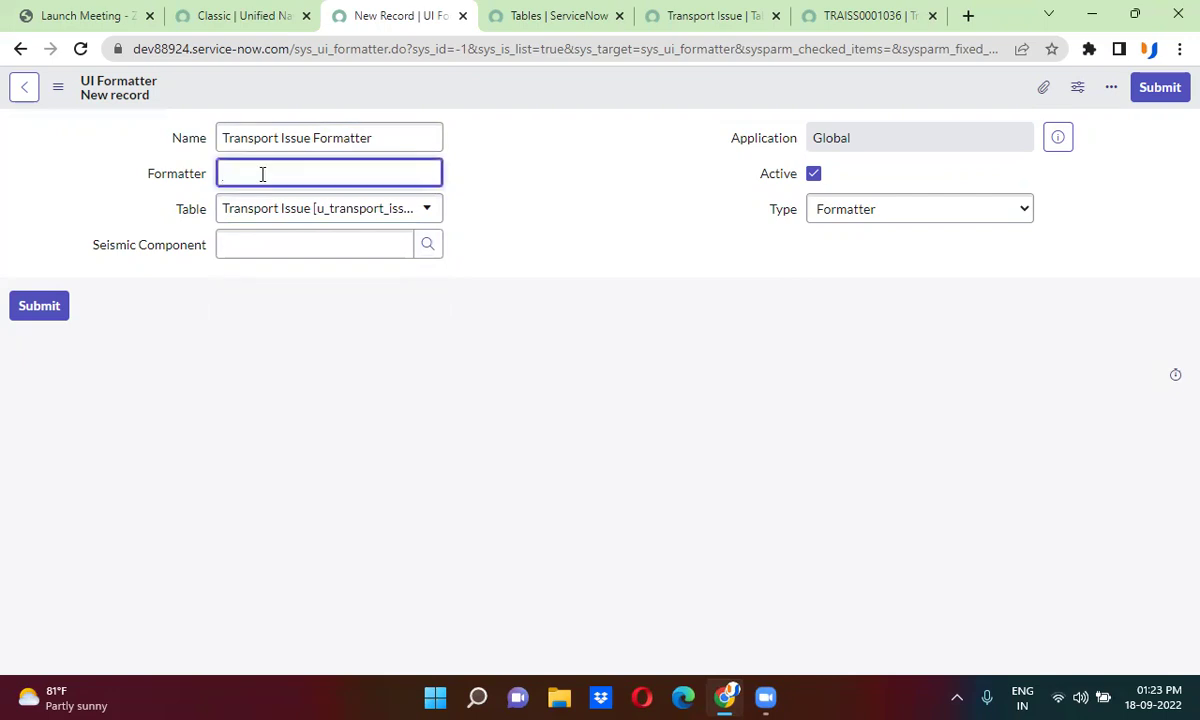
text(activity.xml)
click(622, 154)
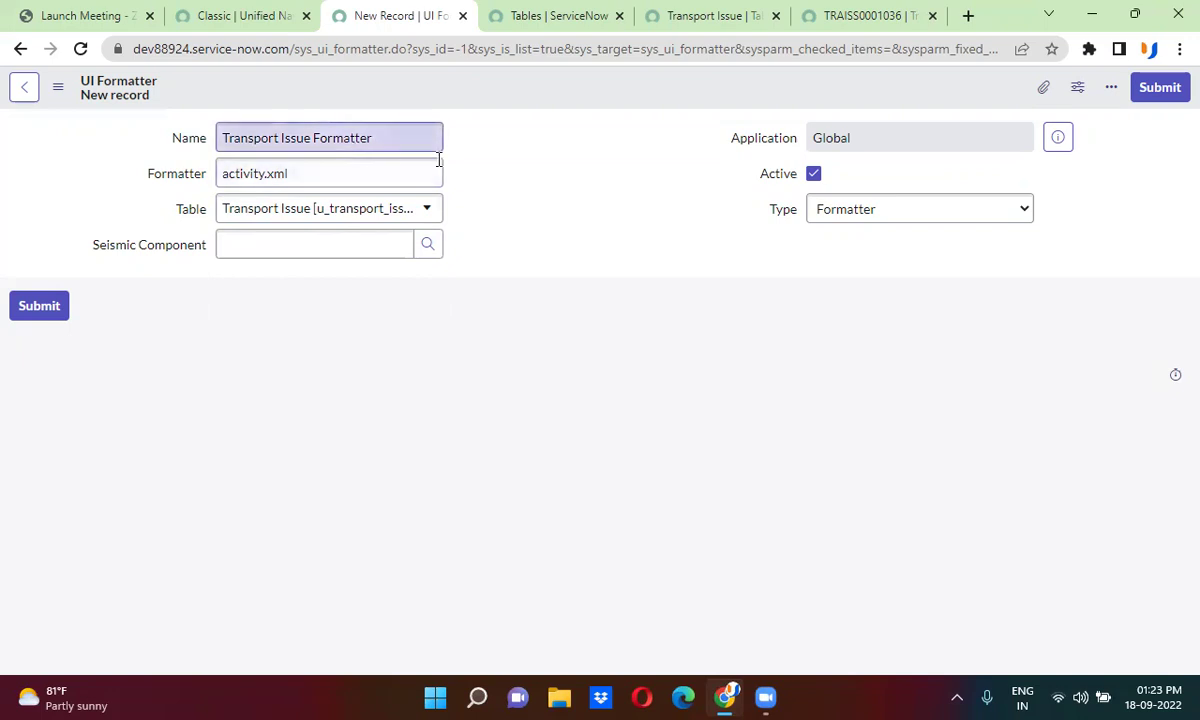
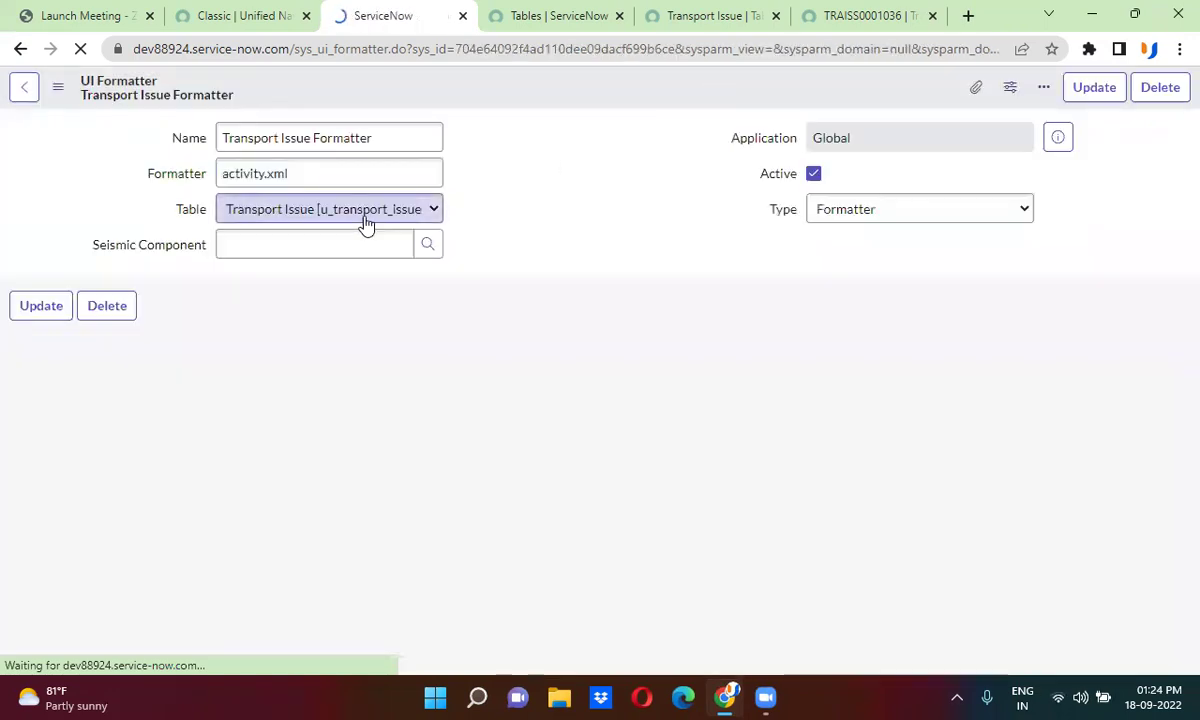
click(536, 161)
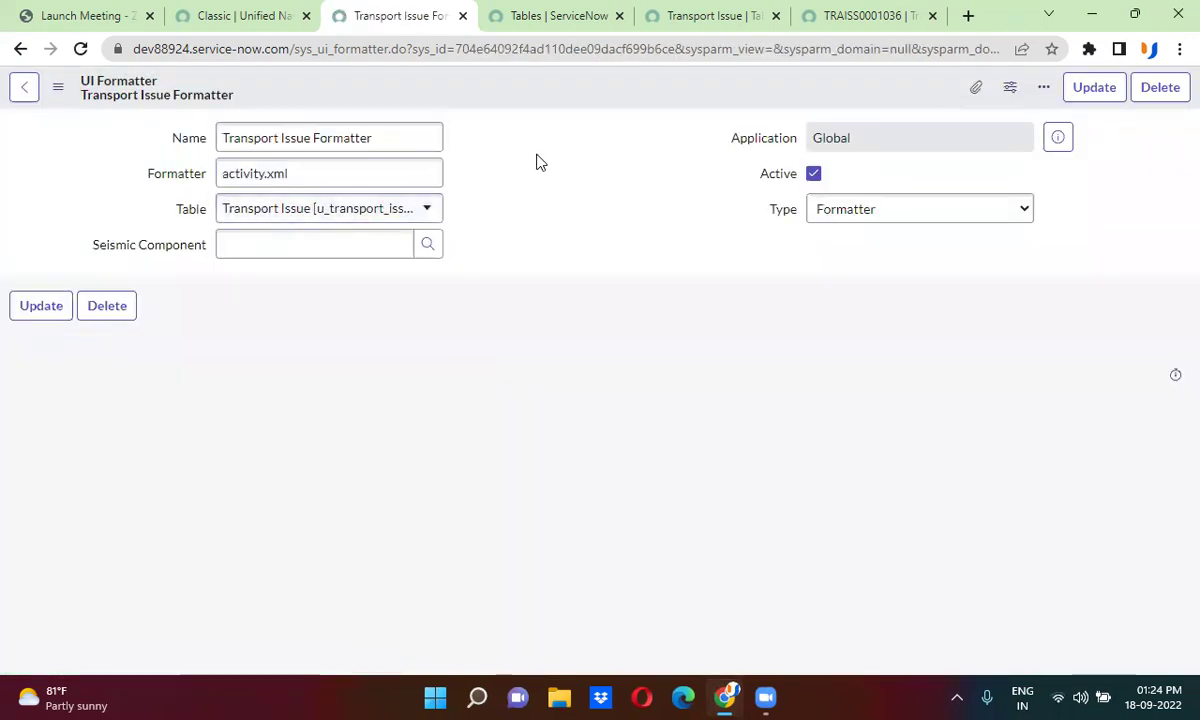
- Return to the sample transport issue record and open its form layout configuration
click(740, 17)
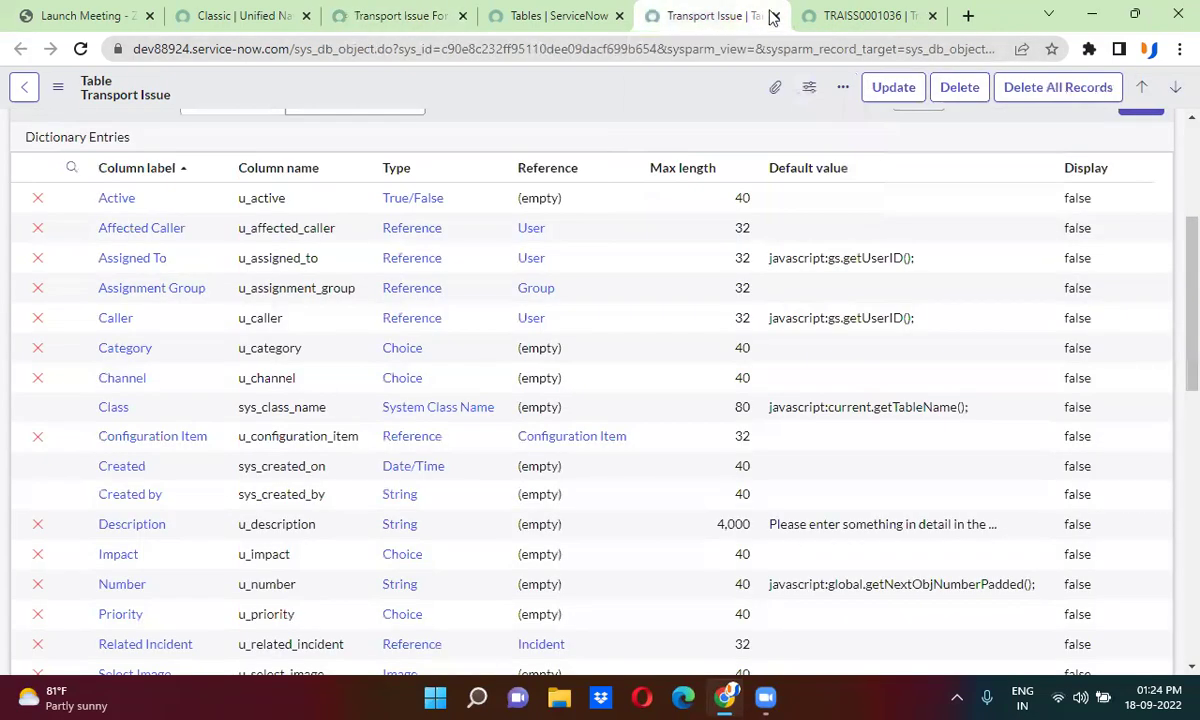
click(862, 15)
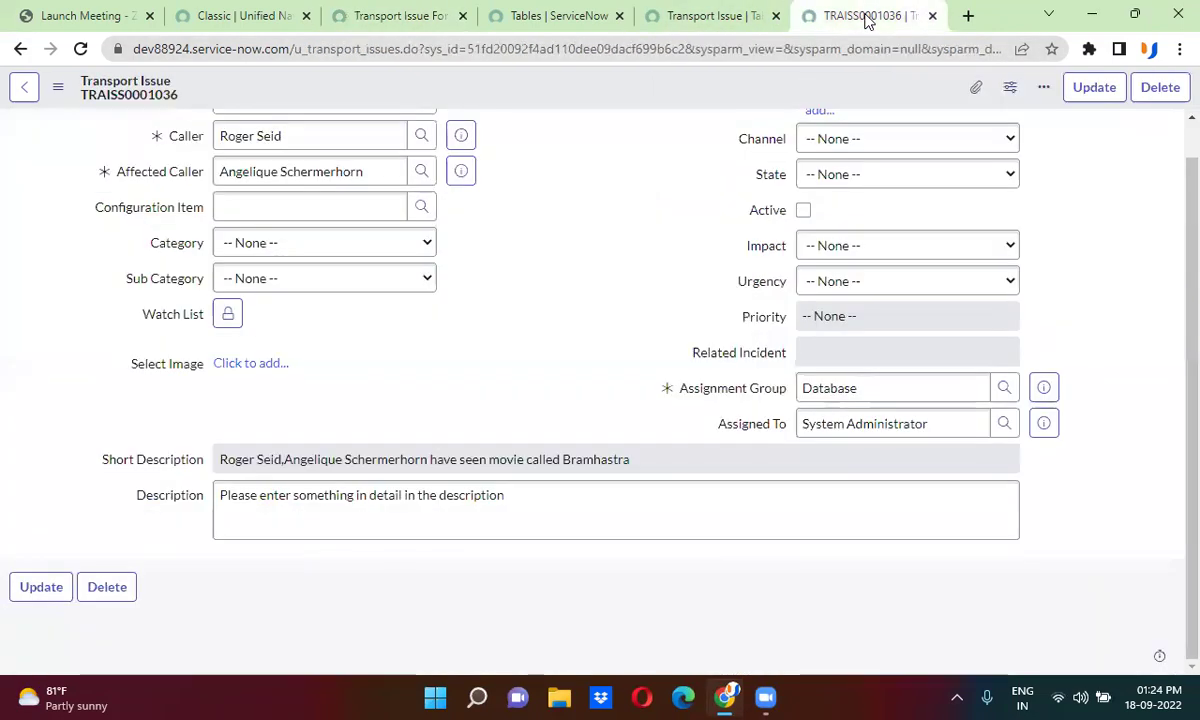
right_click(530, 76)
mouse_move(570, 157)
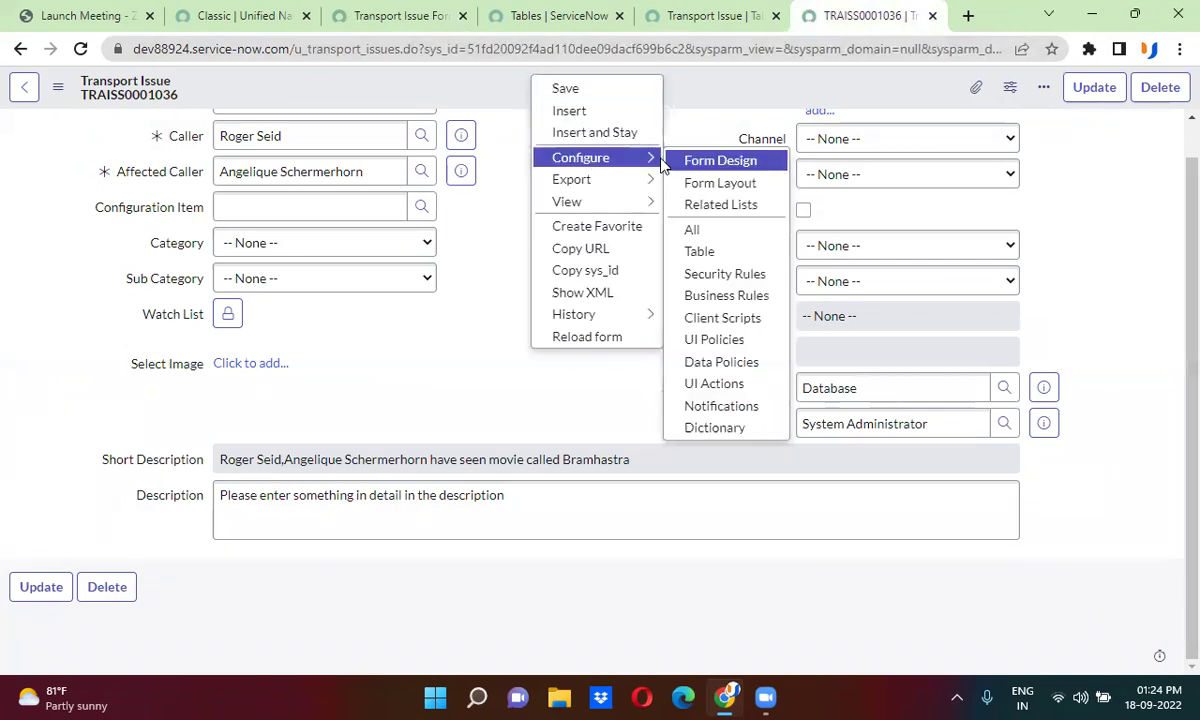
click(716, 184)
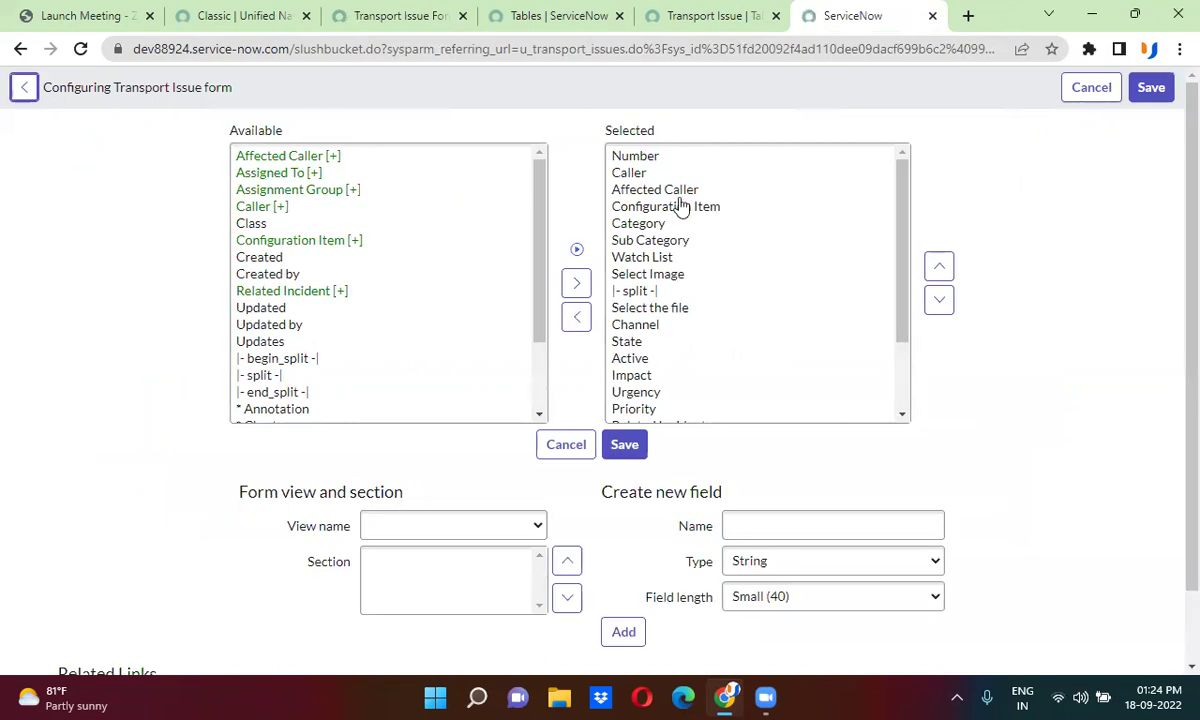
- Add Transport Issue Formatter to the end of the Transport Issue form's selected fields and save the layout
drag(539, 270, 538, 351)
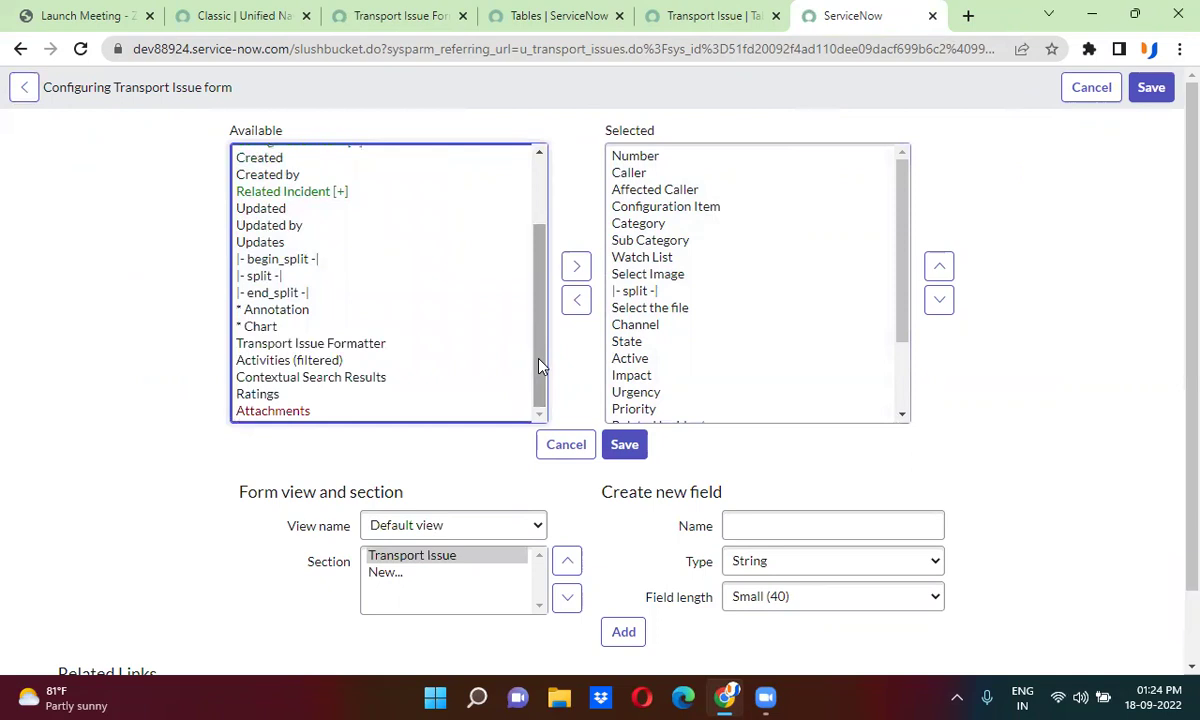
click(323, 345)
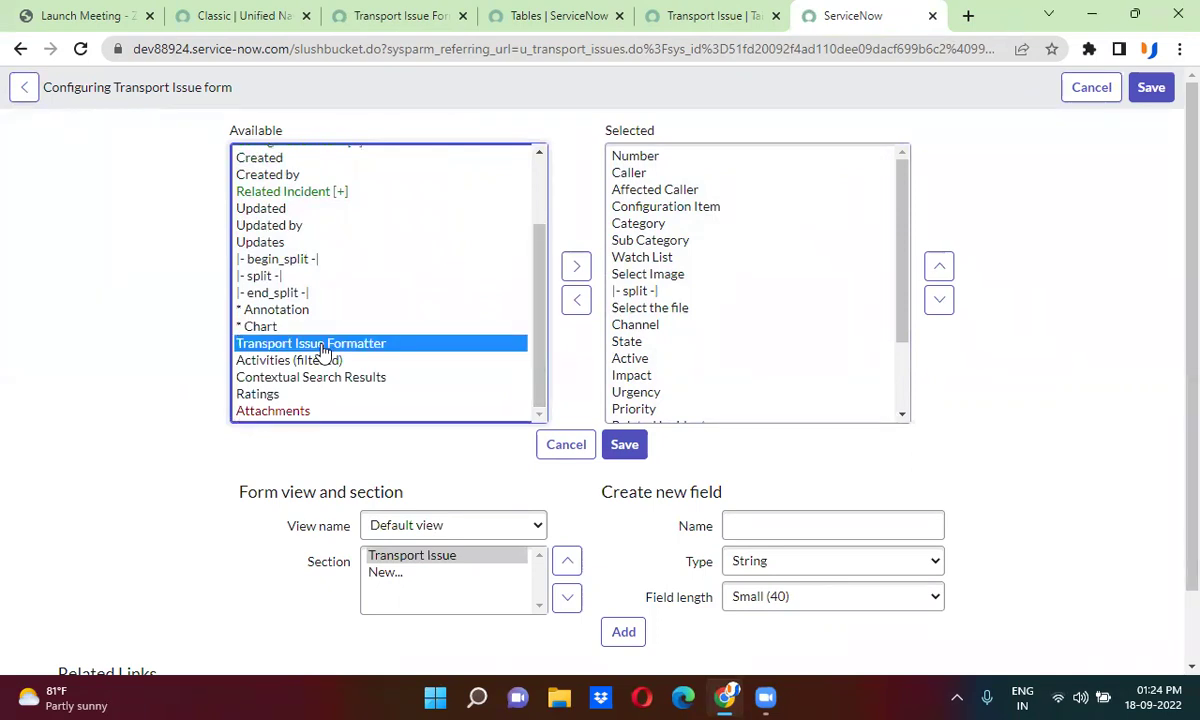
click(402, 16)
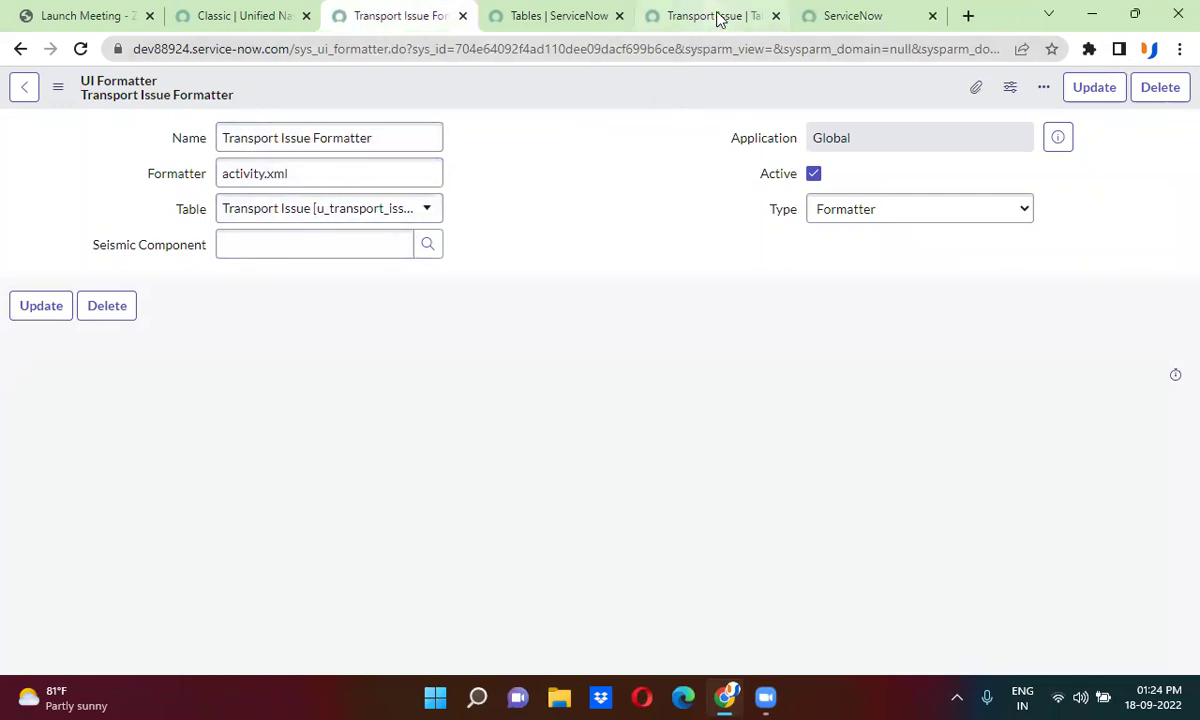
click(845, 12)
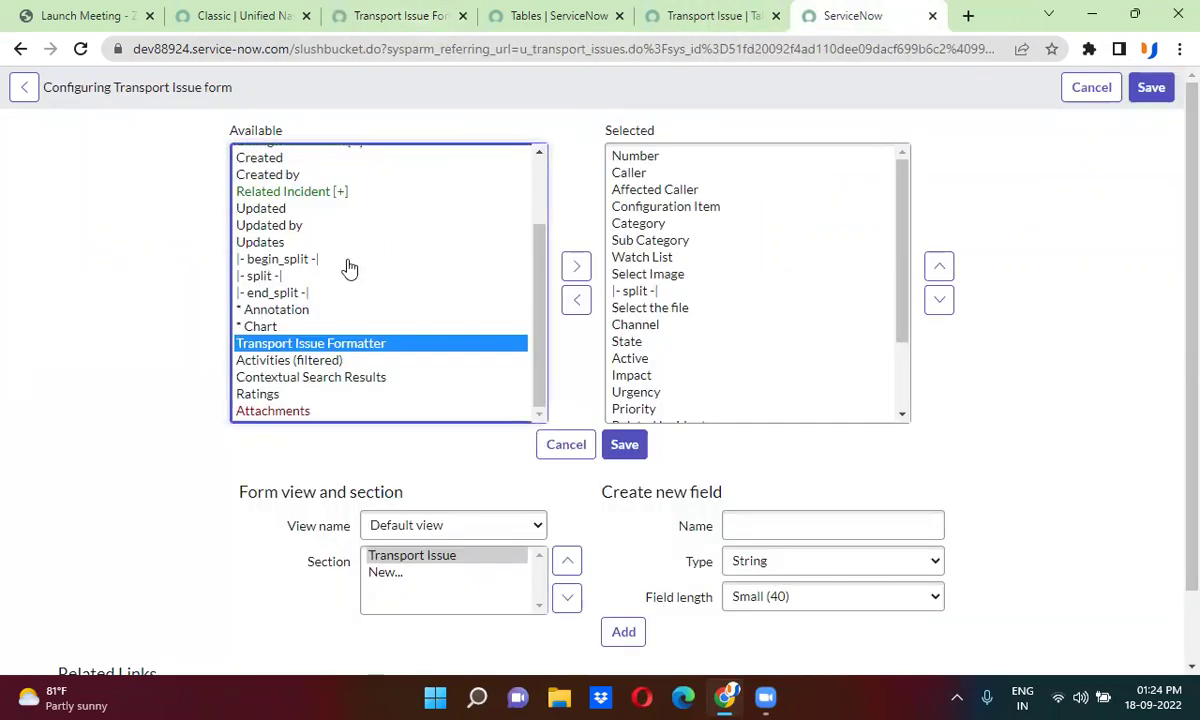
double_click(357, 348)
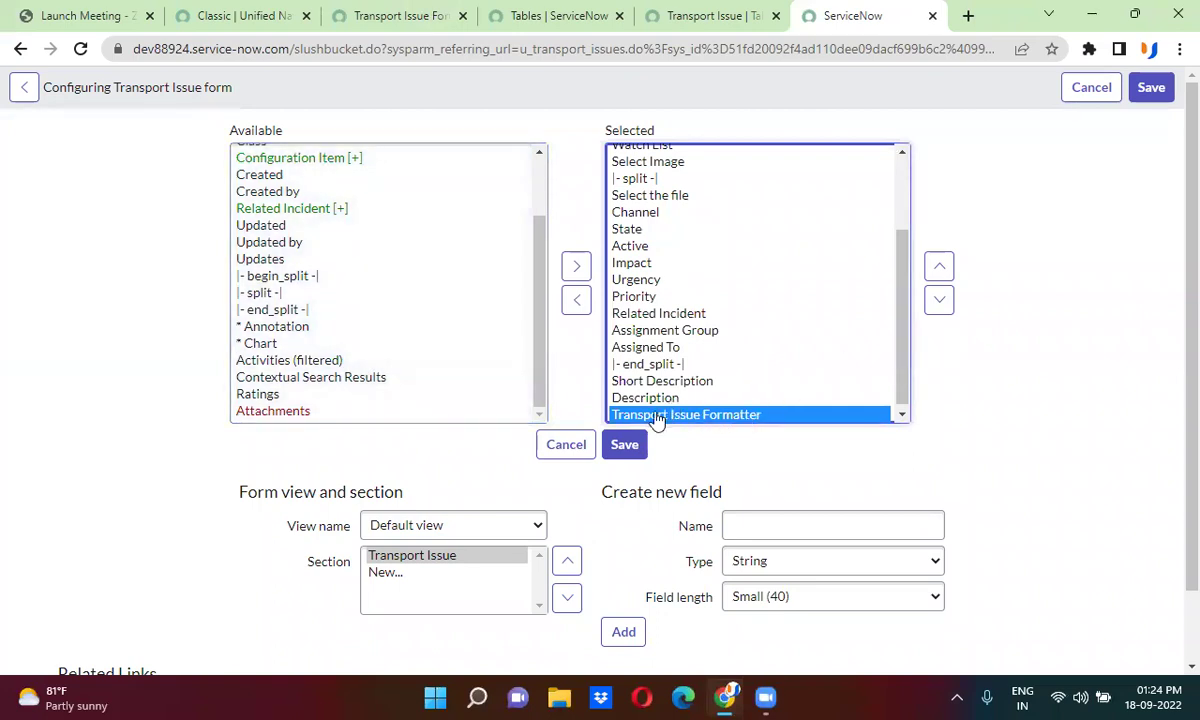
click(626, 448)
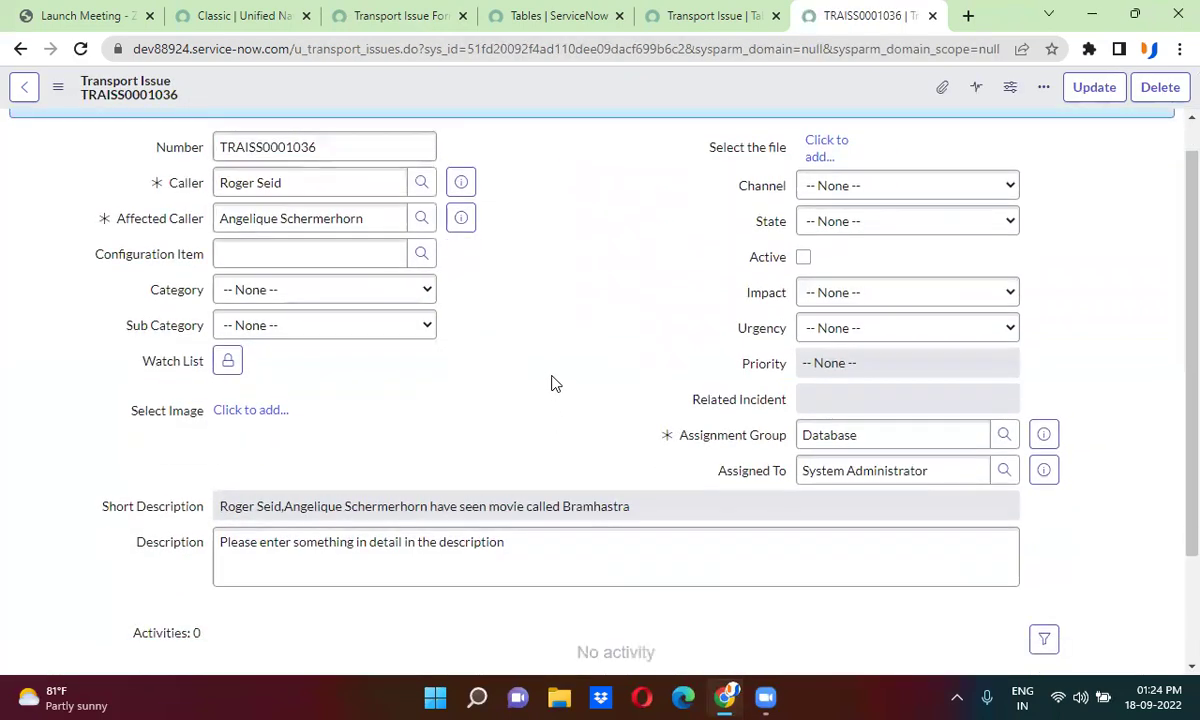
- Open the available fields configuration for the record's activity filter and save it with the preselected fields
scroll(552, 383, down, 2)
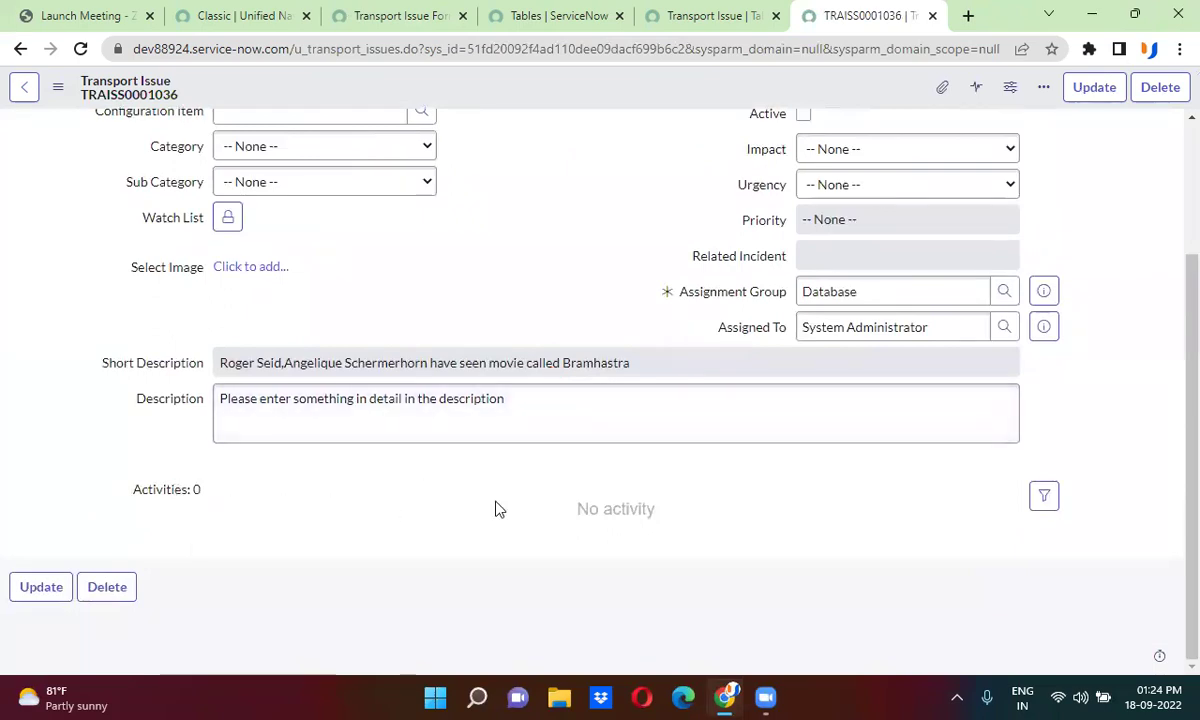
click(1045, 497)
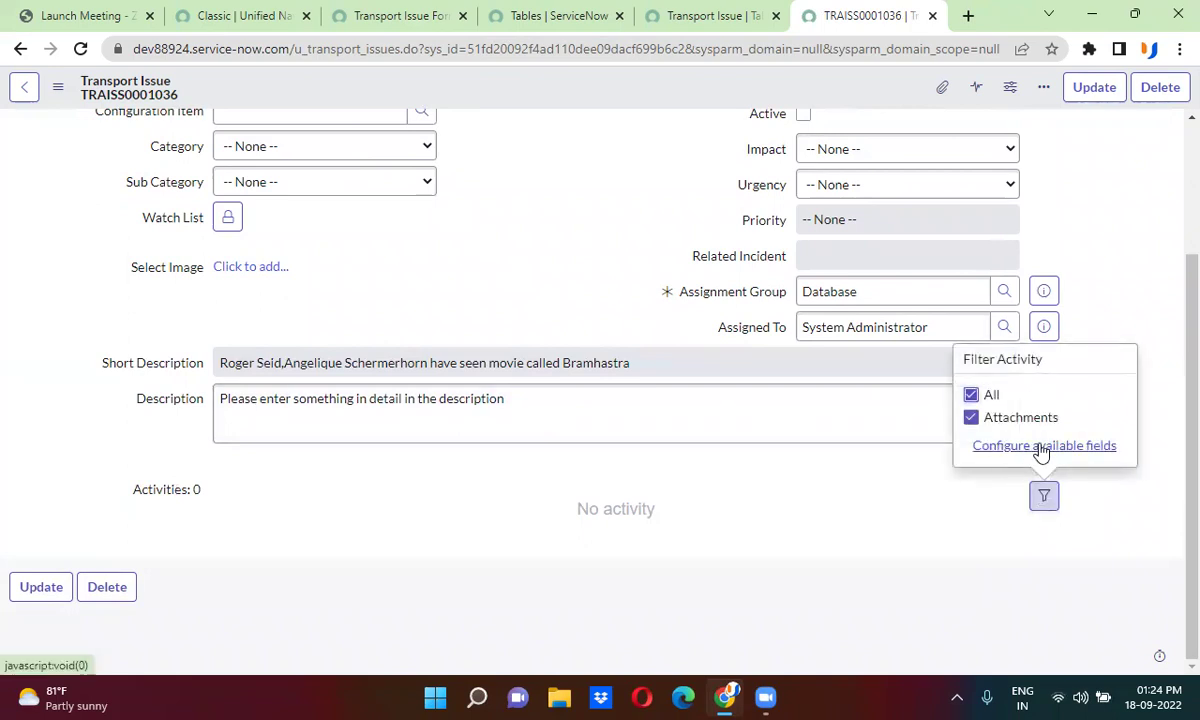
click(1052, 450)
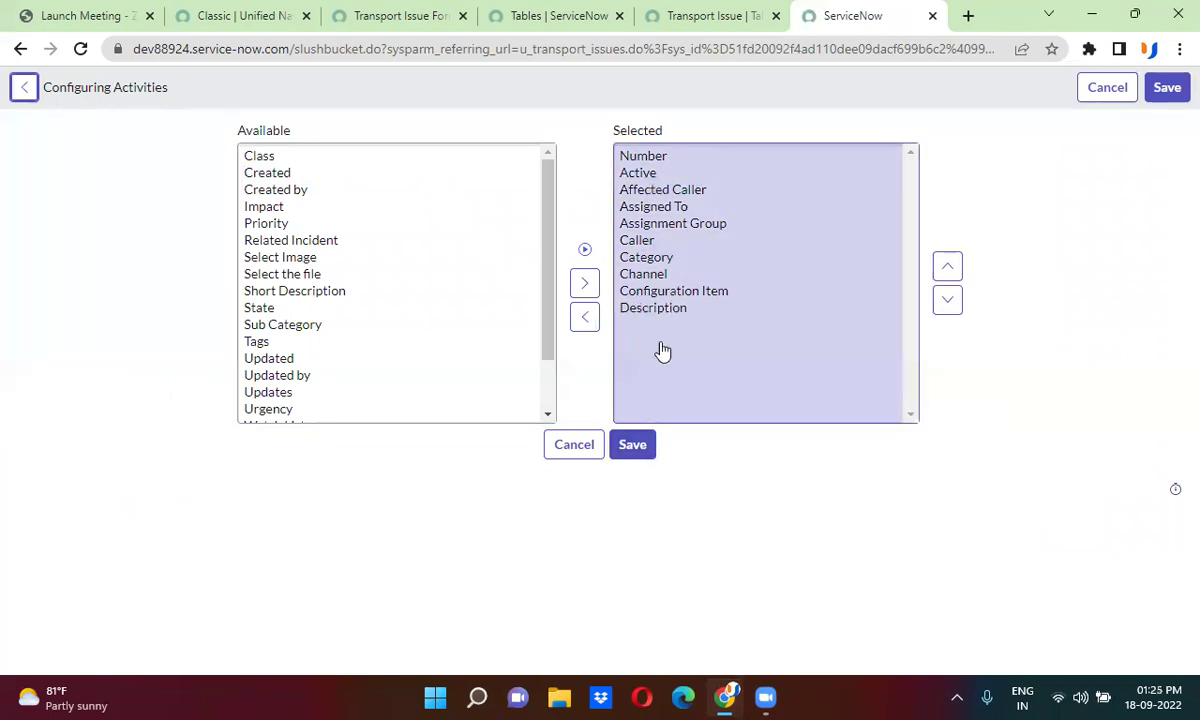
click(636, 446)
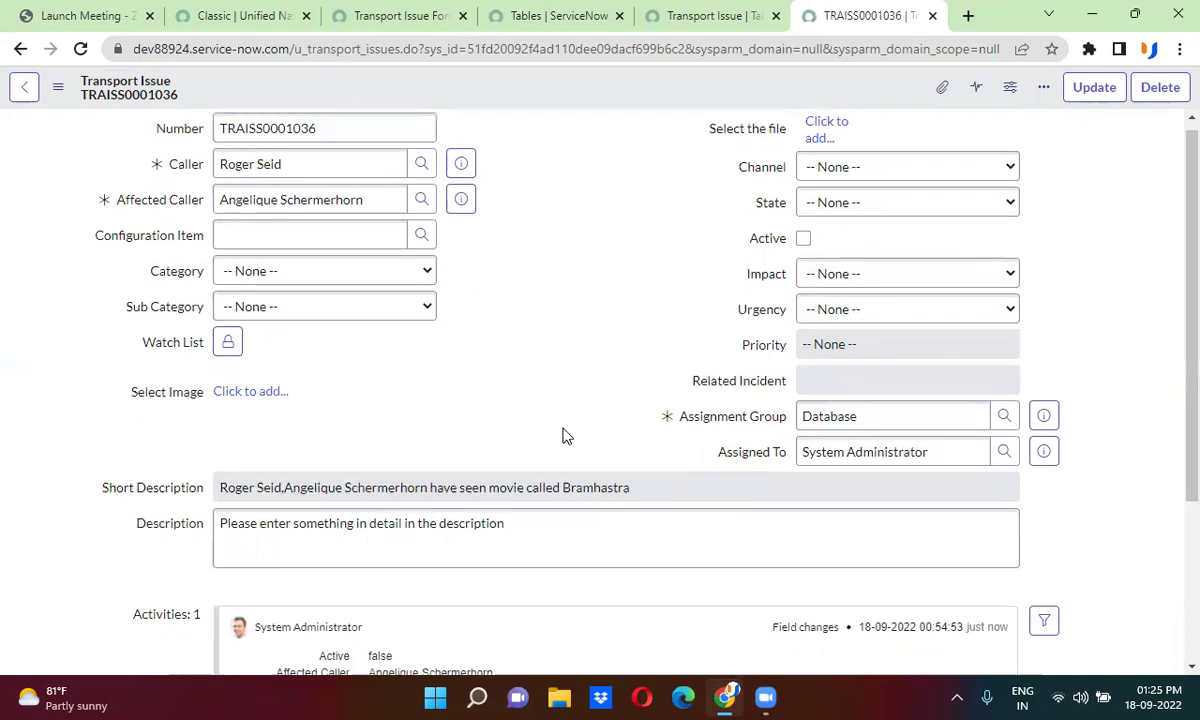
- Replace the Caller on the transport issue record with another user from the wildcard (**) suggestions
scroll(563, 436, down, 2)
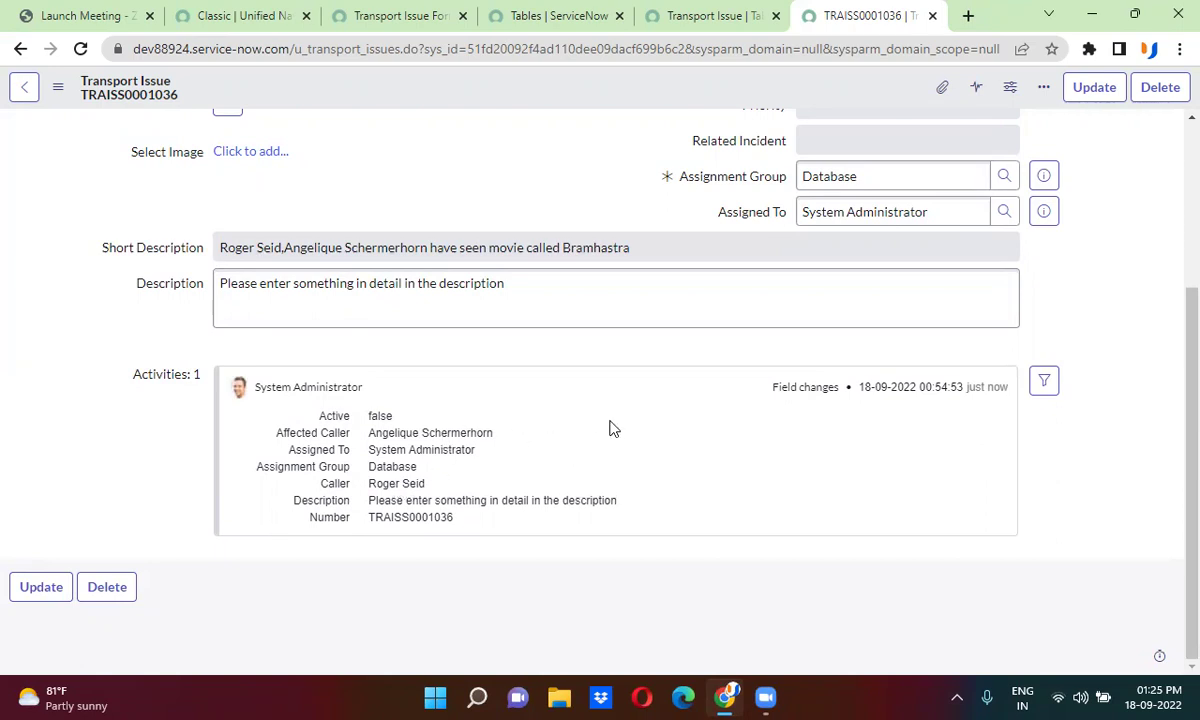
scroll(612, 428, up, 3)
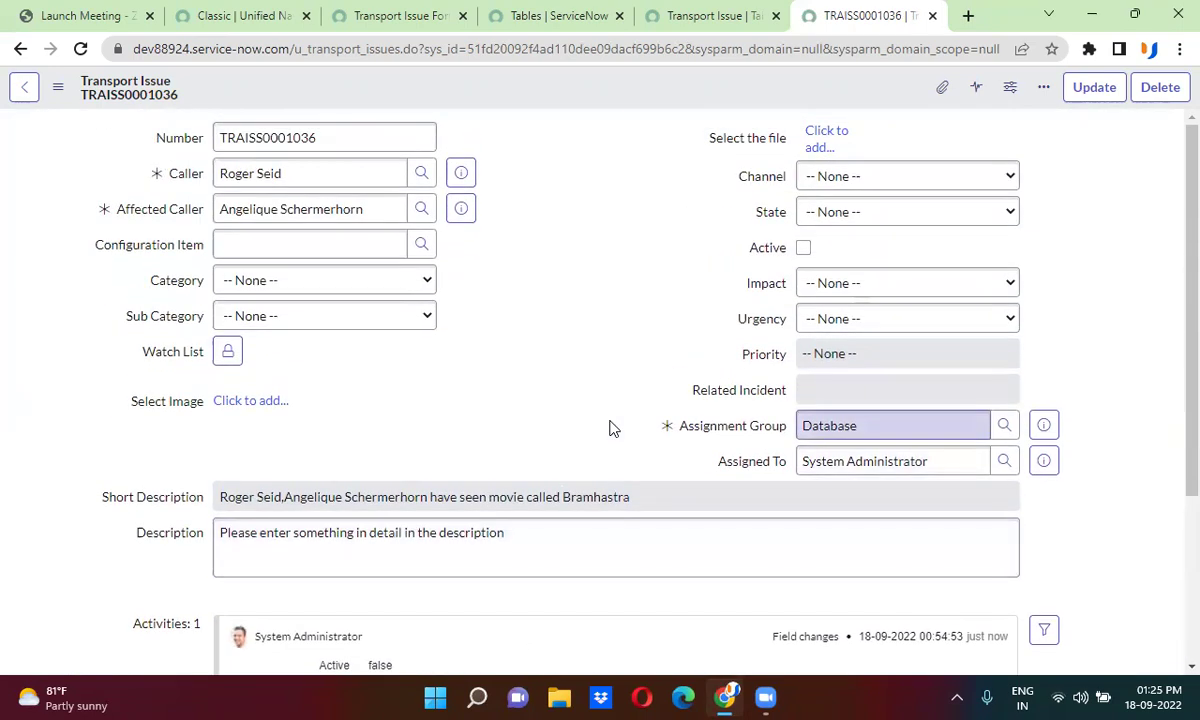
click(300, 176)
key(ctrl+a)
key(BackSpace)
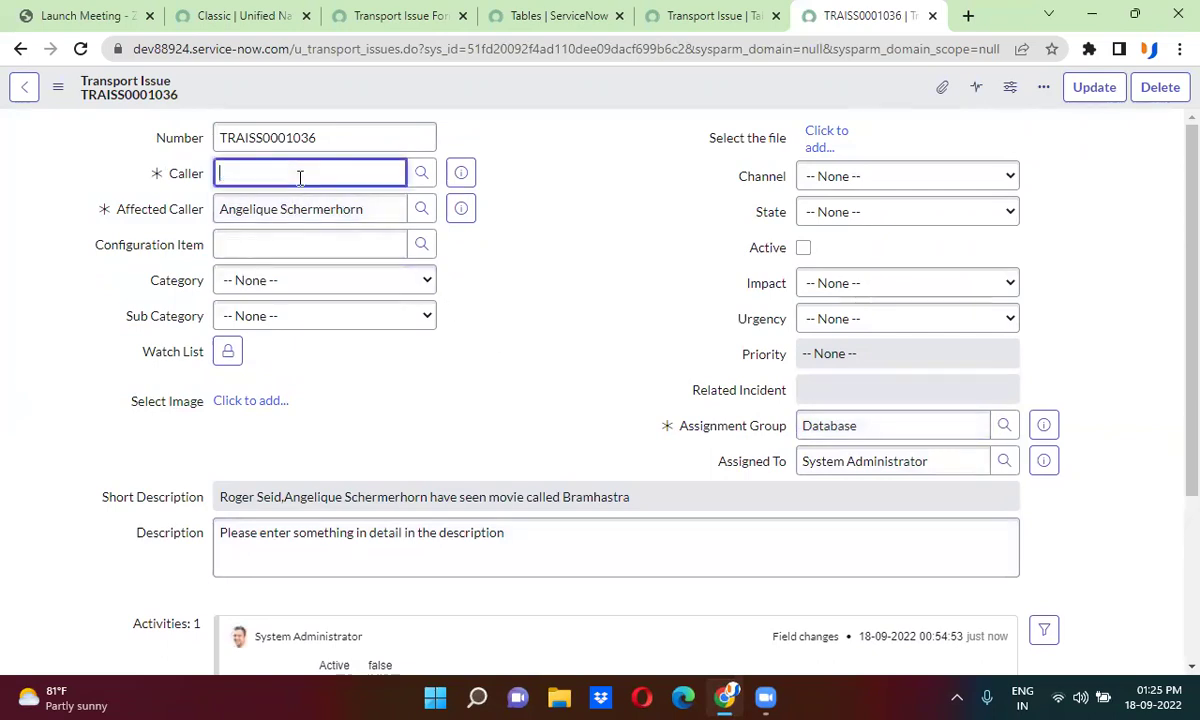
text(abel)
key(BackSpace)
key(BackSpace)
key(BackSpace)
key(BackSpace)
text(**)
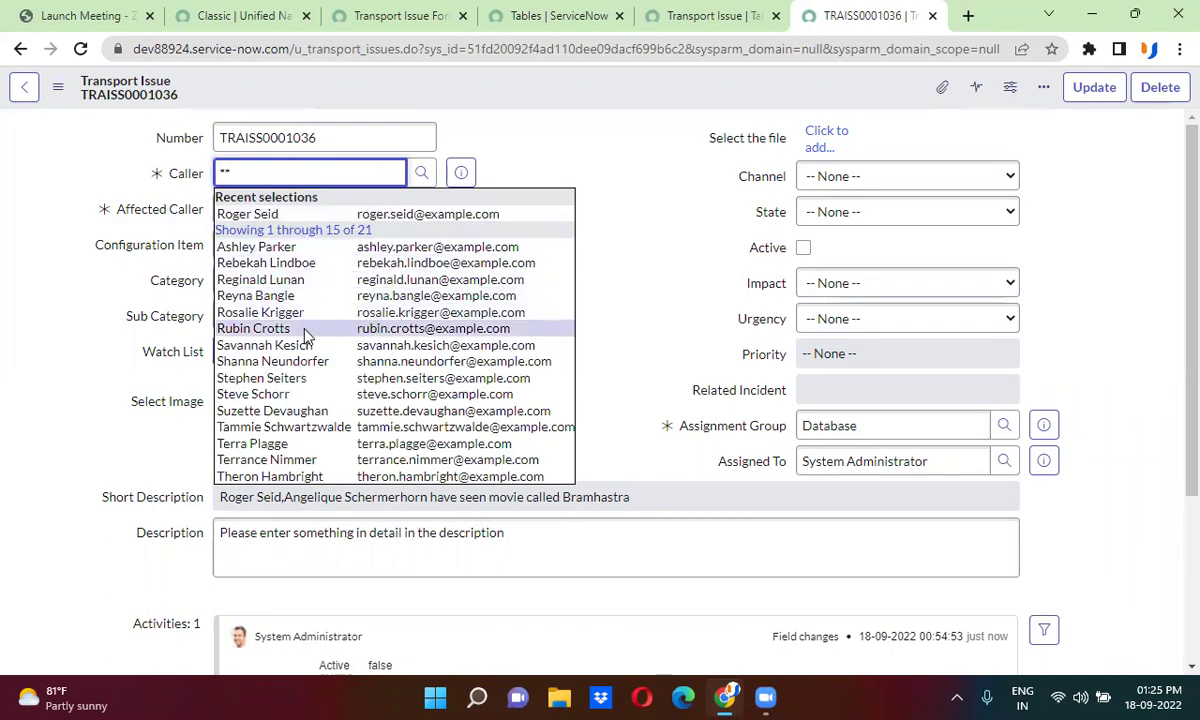
click(305, 335)
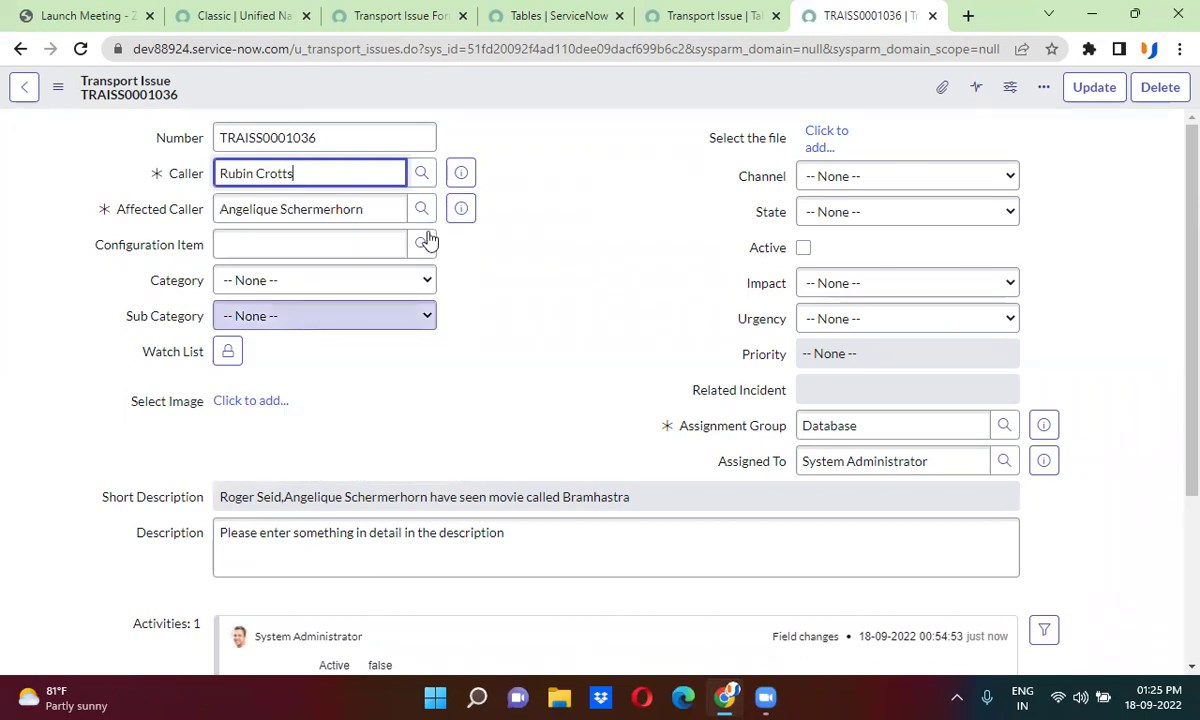
- Save the transport issue record and review the field changes logged in its activities
right_click(539, 89)
click(562, 99)
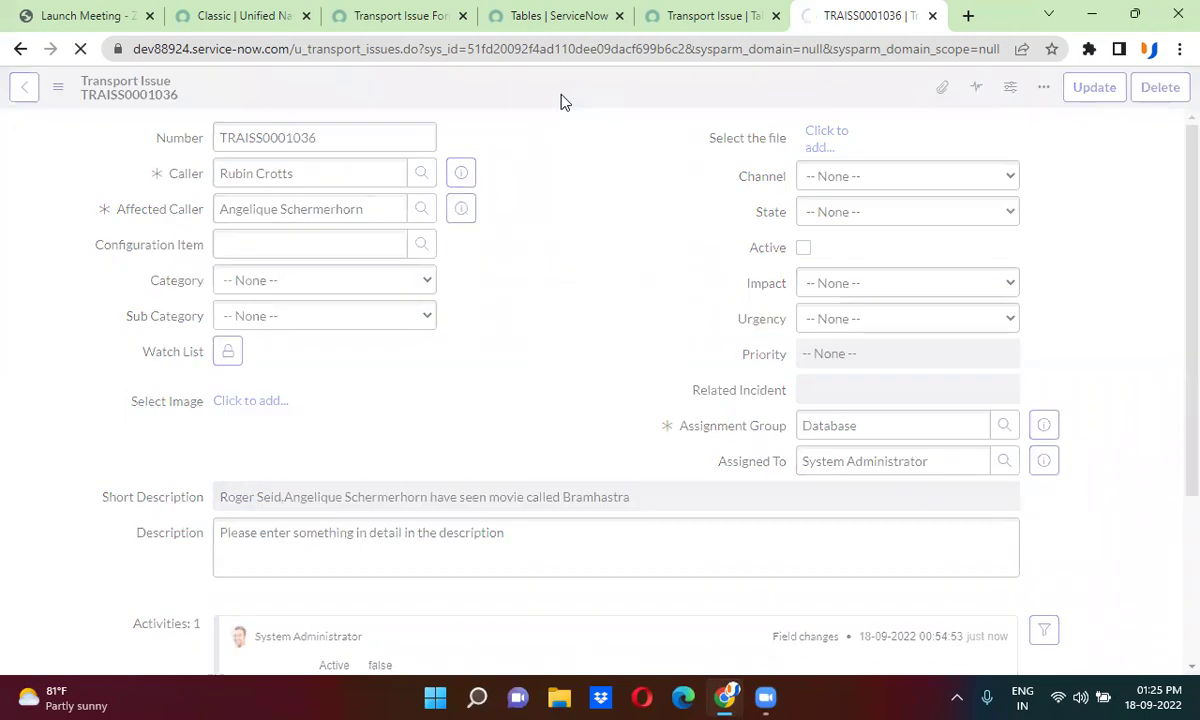
scroll(541, 300, down, 1)
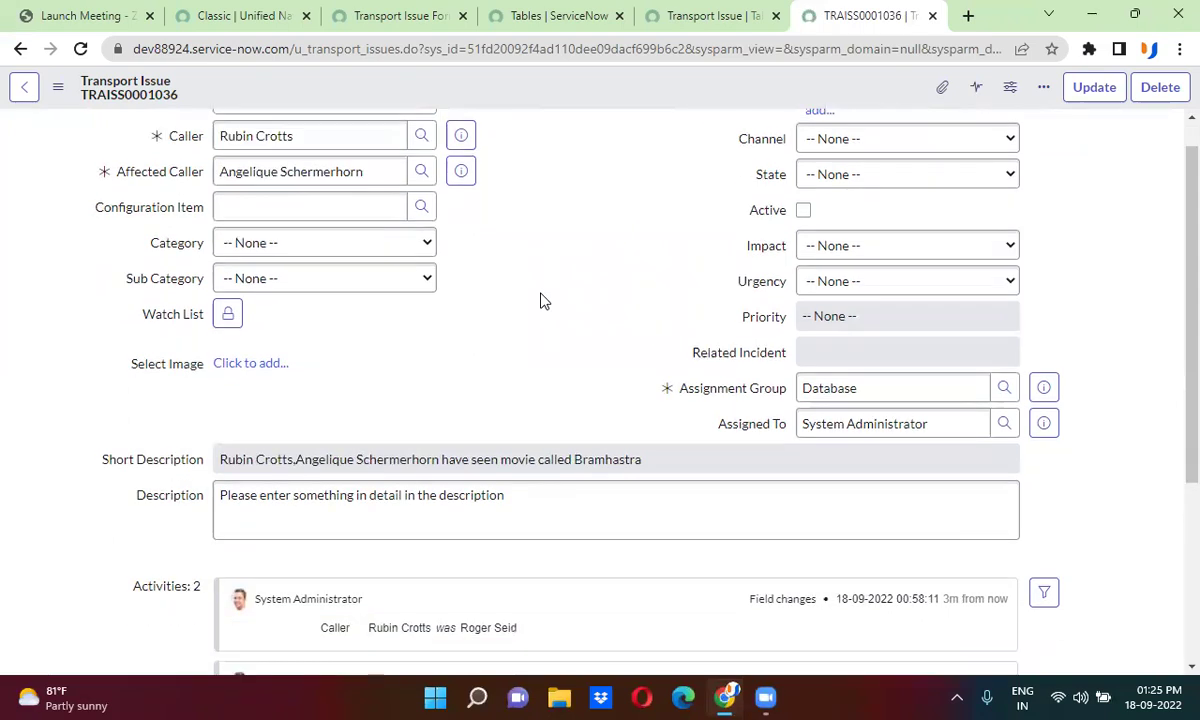
scroll(541, 300, down, 3)
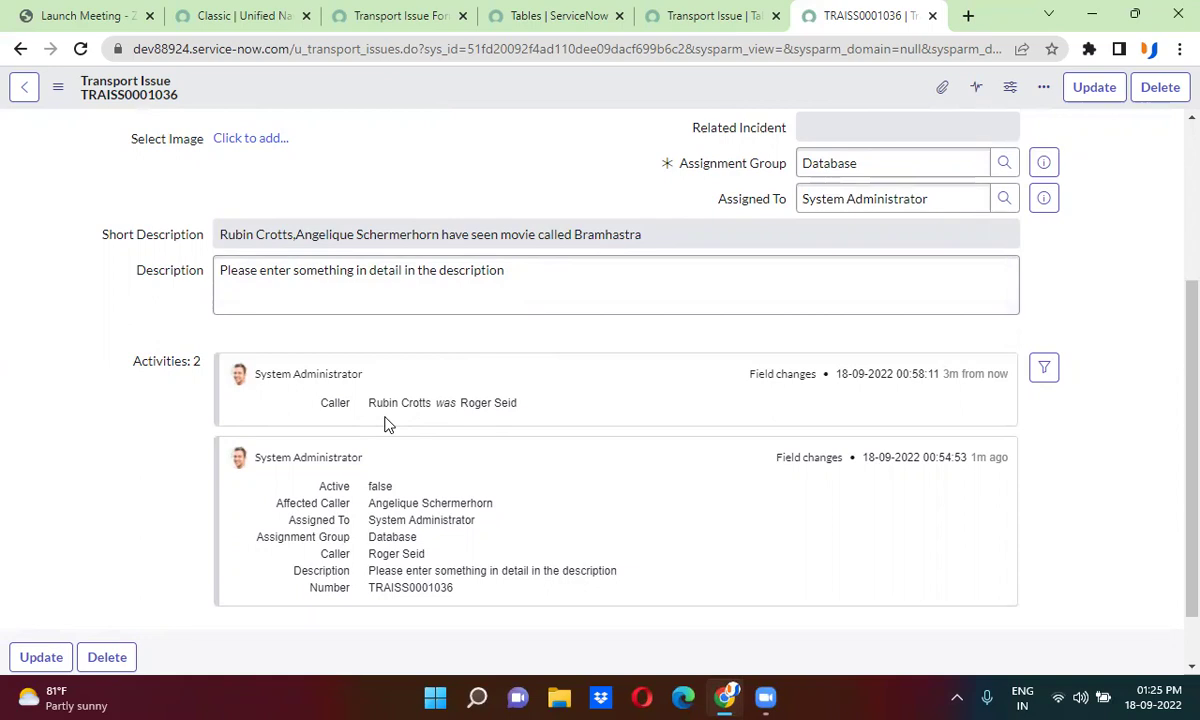
- Revisit the Transport Issue Formatter and table records, and reopen the form layout configuration from the transport issue record
click(358, 12)
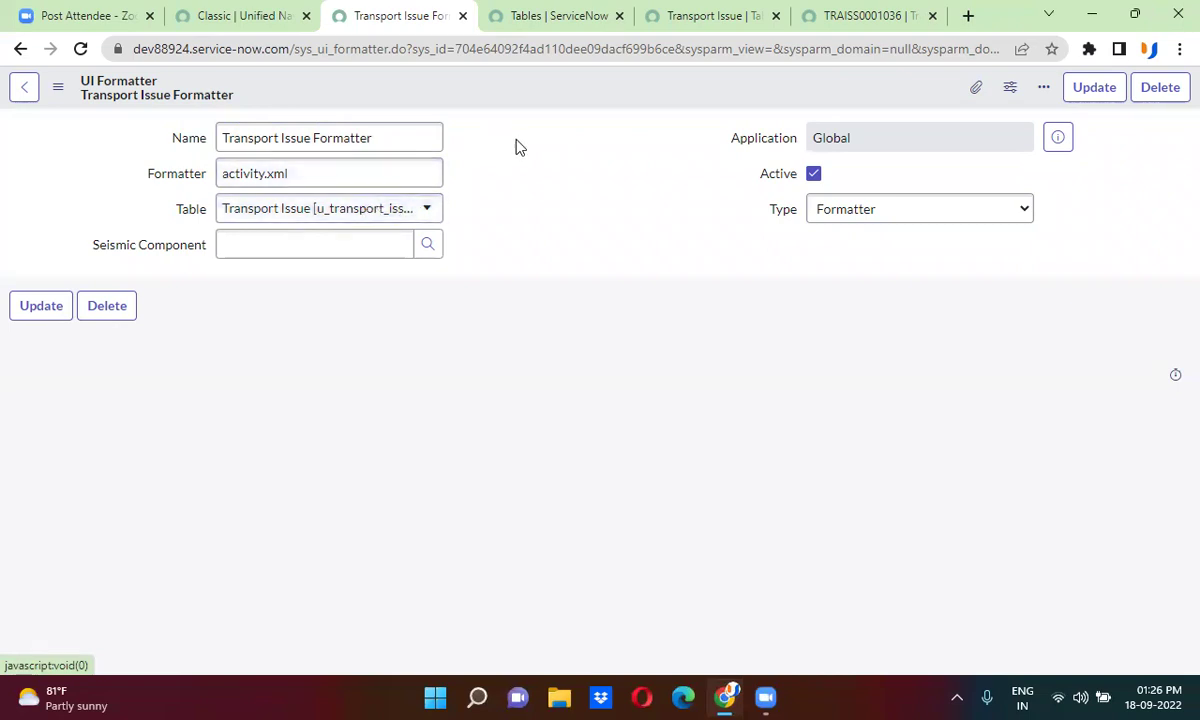
click(700, 15)
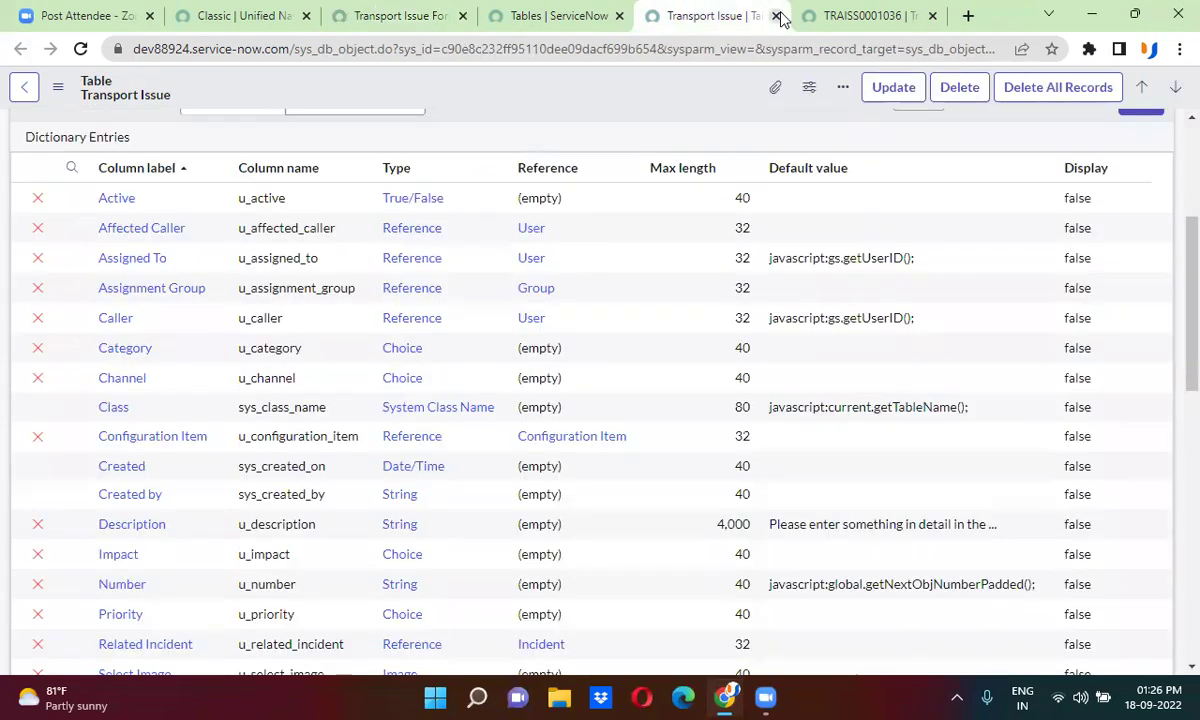
click(862, 15)
right_click(535, 82)
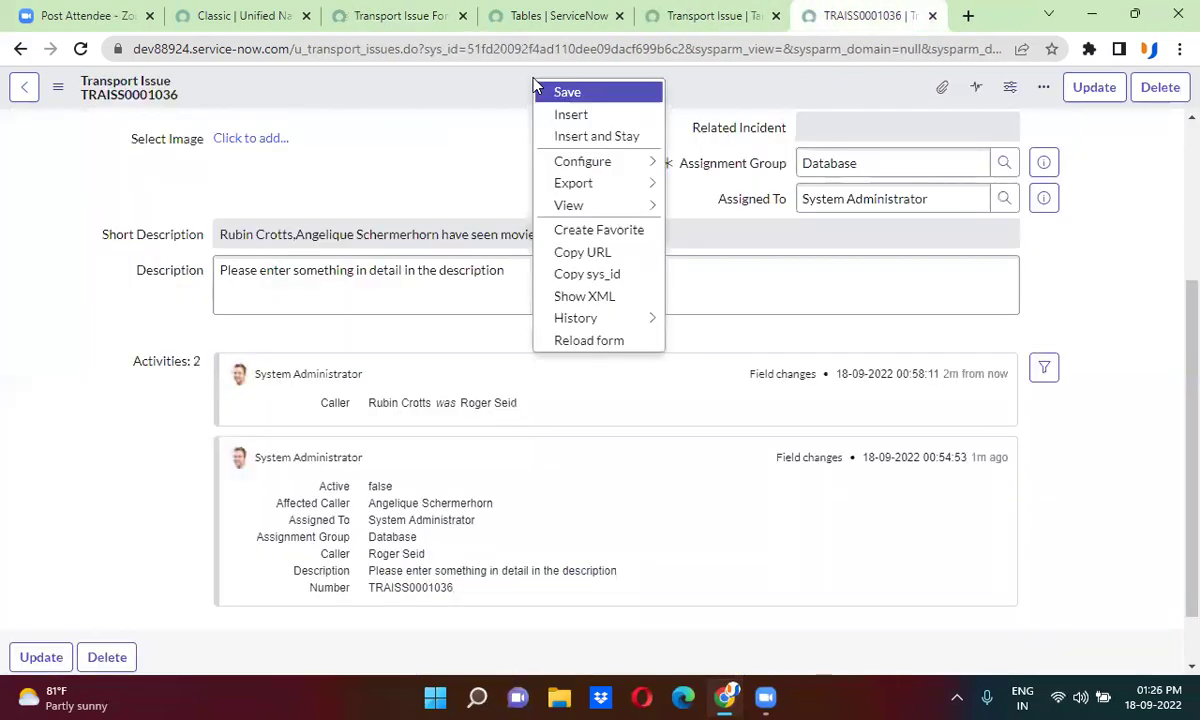
mouse_move(615, 165)
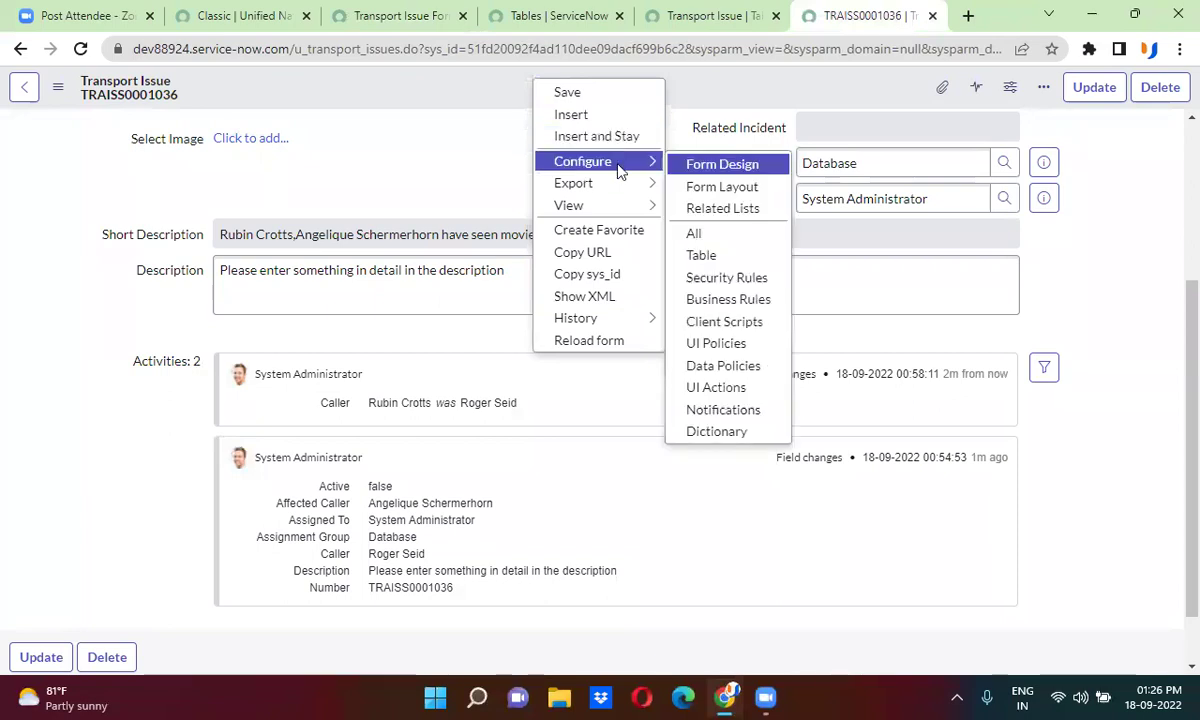
click(714, 188)
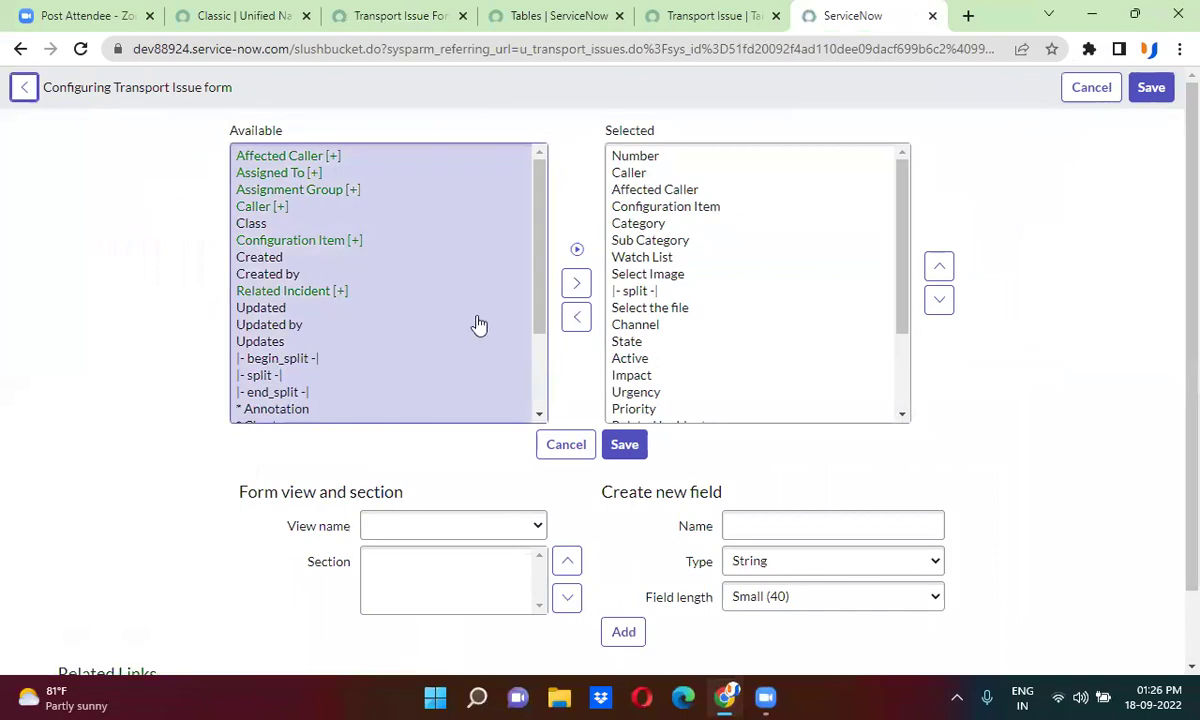
- Check the form's available and selected fields for Transport Issue Formatter, and save the layout to return to the record's activities
drag(546, 258, 553, 328)
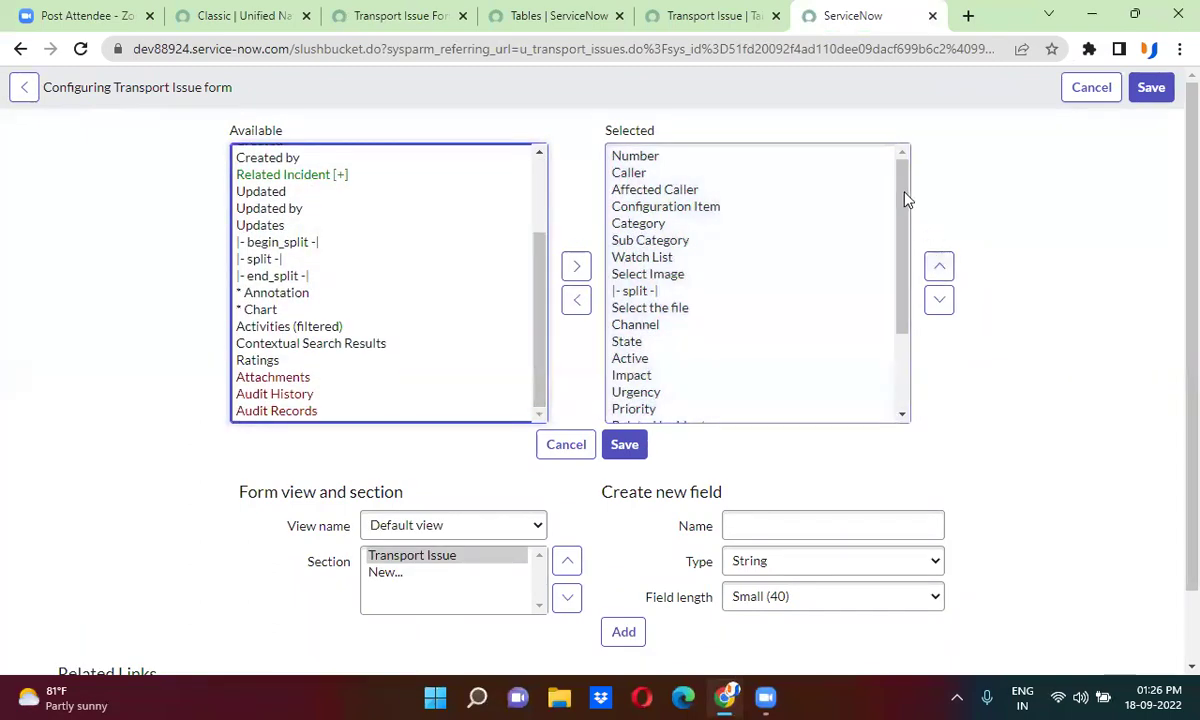
drag(900, 182, 893, 362)
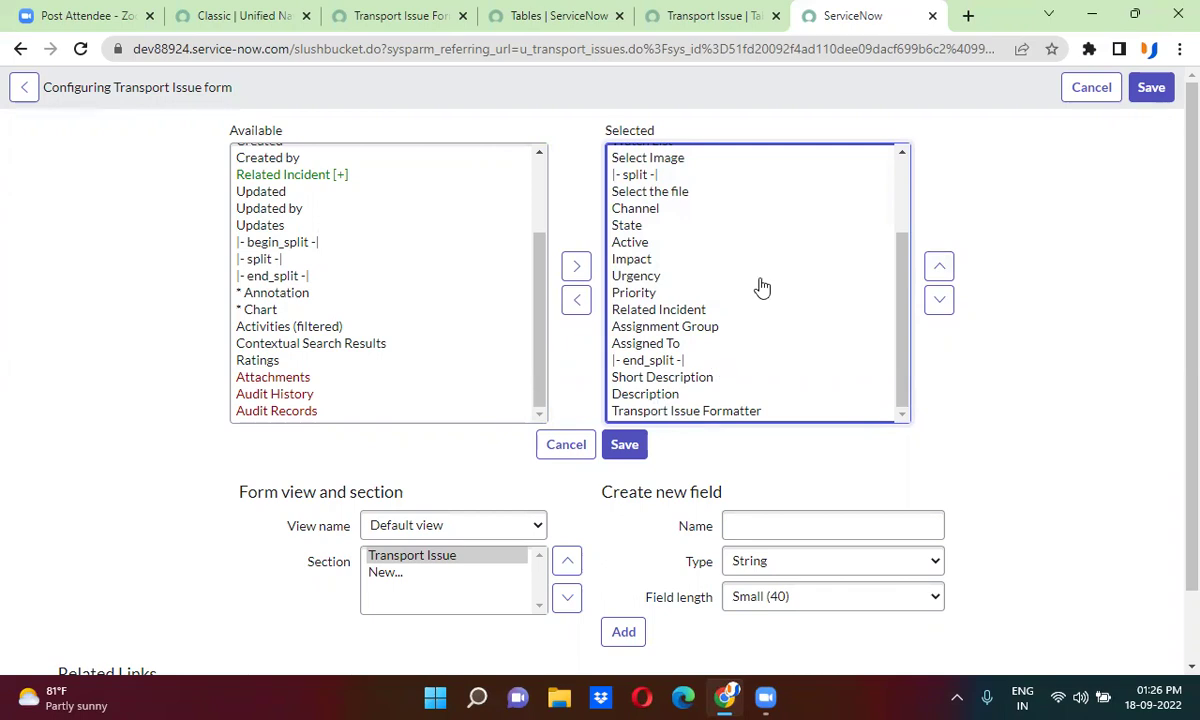
click(688, 16)
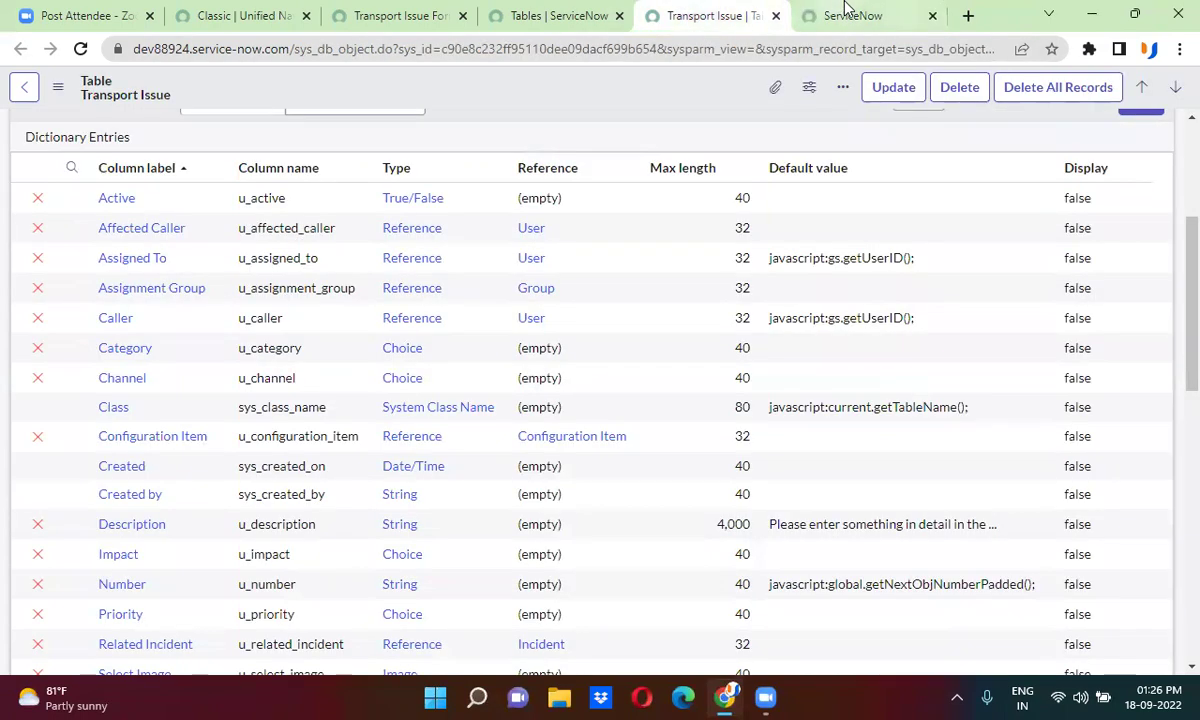
click(850, 16)
click(628, 450)
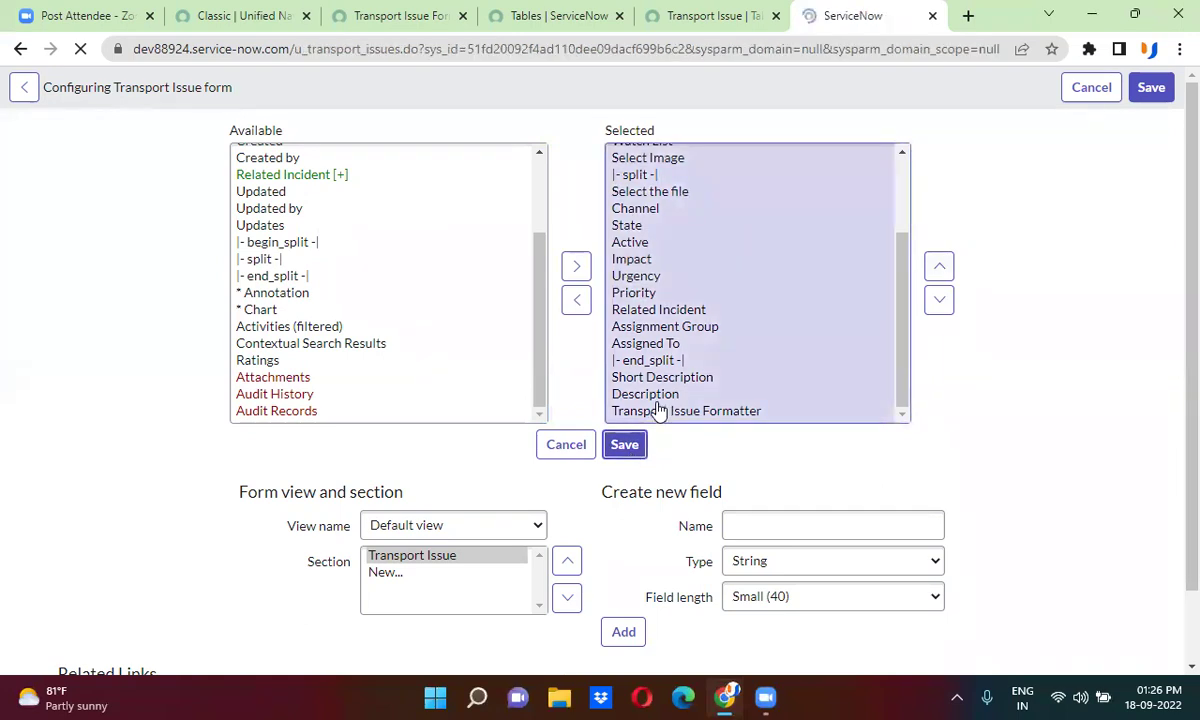
scroll(558, 440, down, 1)
scroll(558, 440, down, 3)
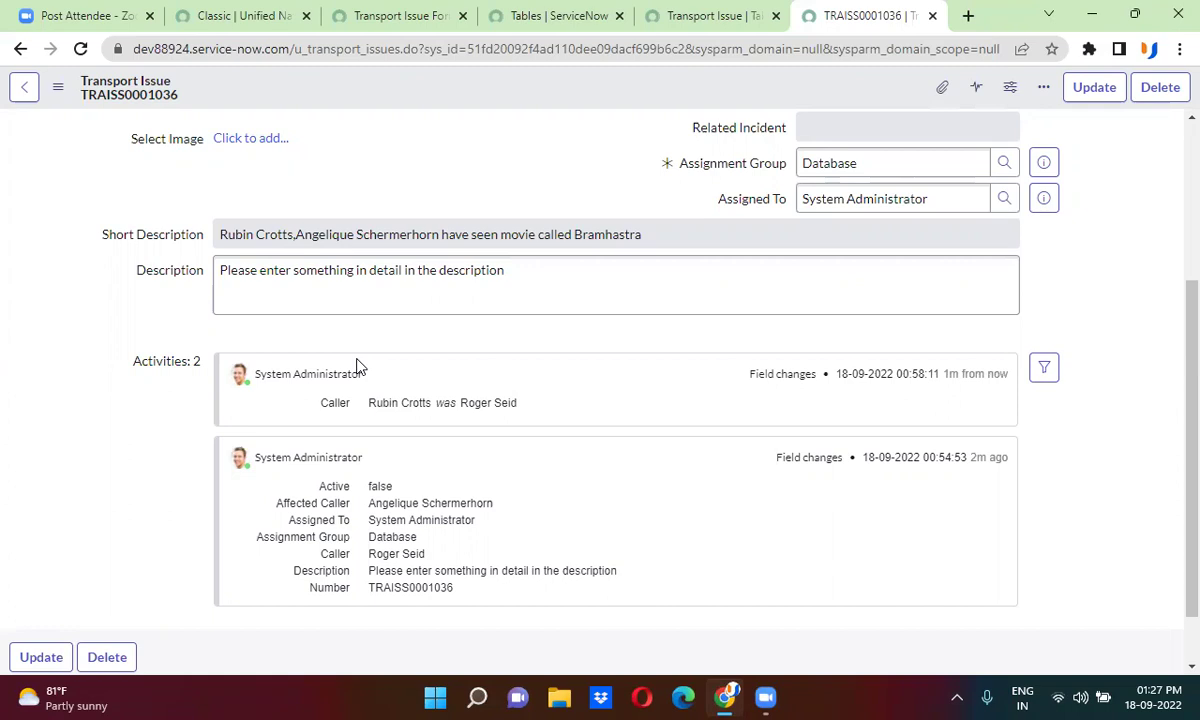
- Open the Formatters module in a new browser tab, start a blank UI Formatter record, and revisit the Transport Issue Formatter record
click(413, 12)
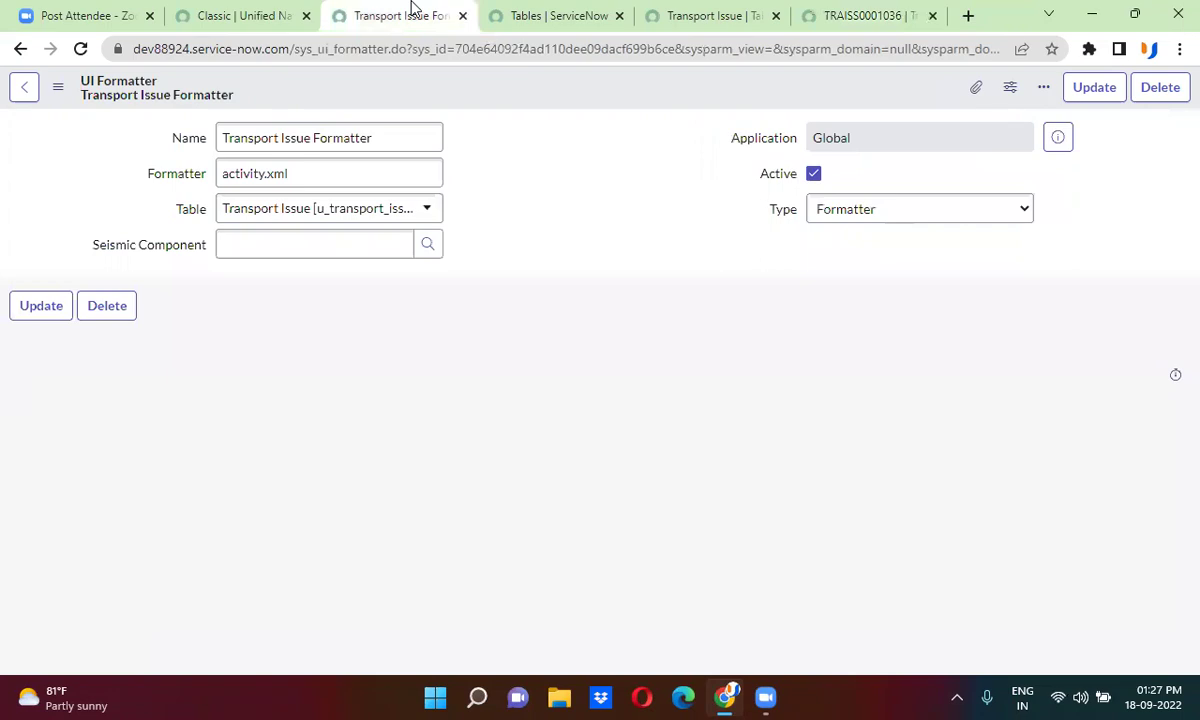
click(246, 14)
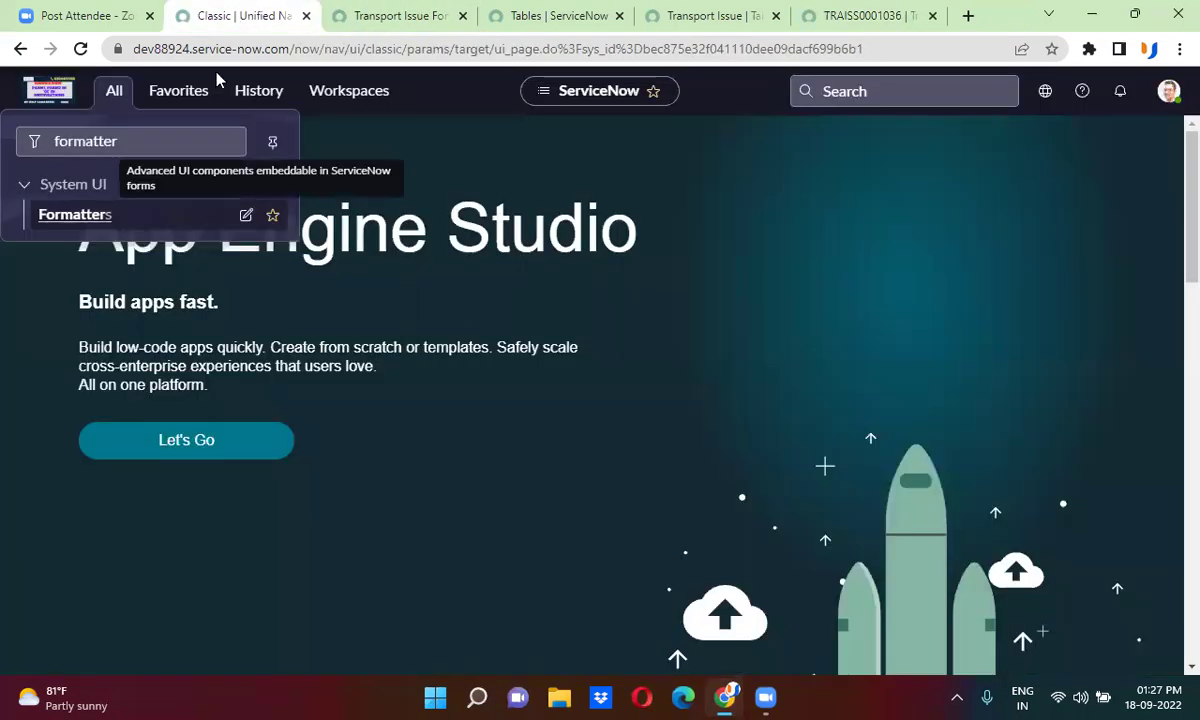
right_click(75, 220)
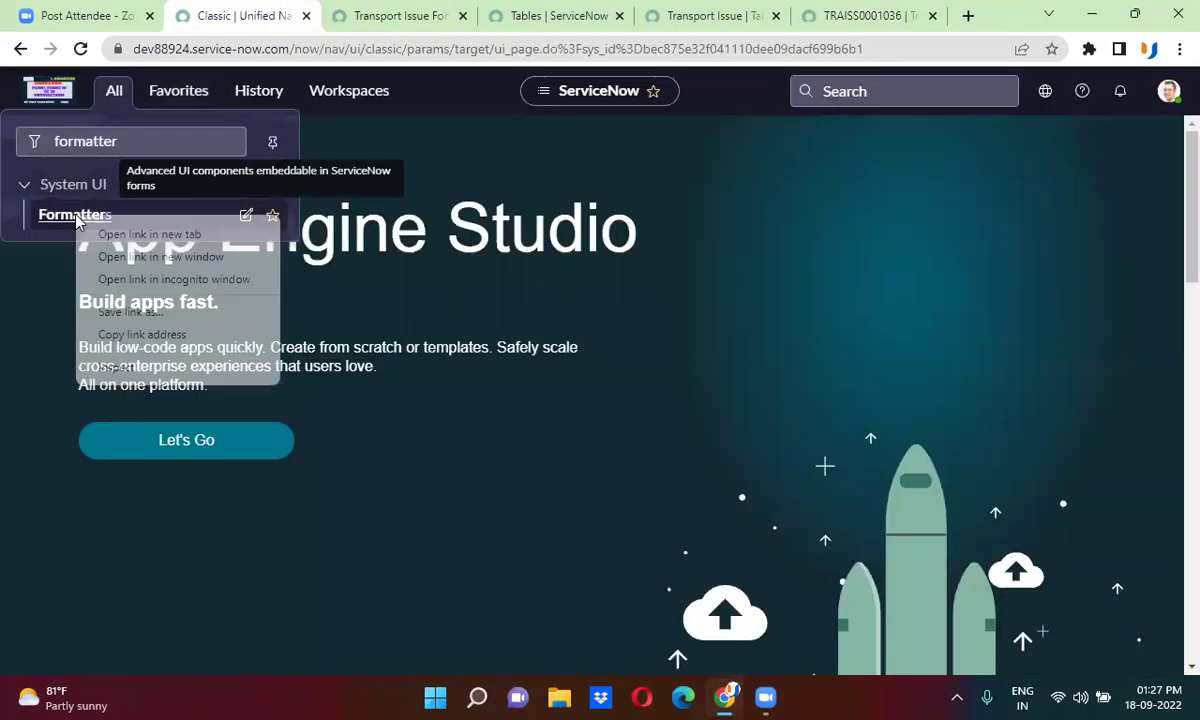
click(150, 233)
click(331, 12)
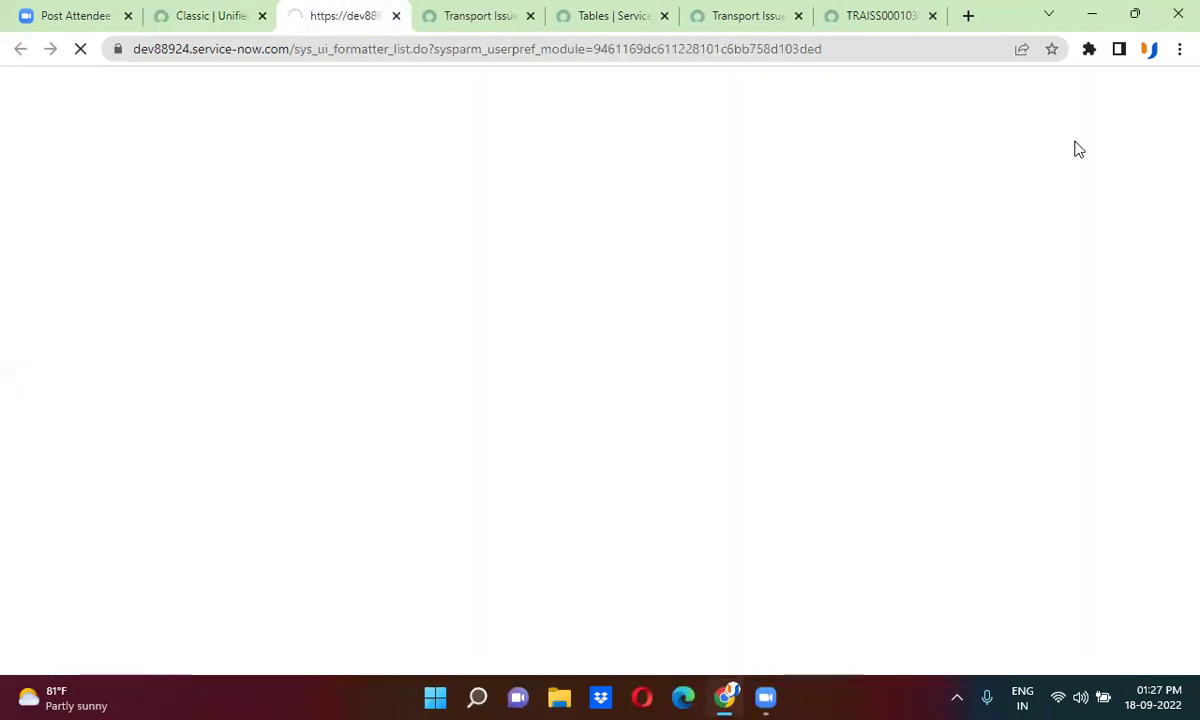
click(1167, 90)
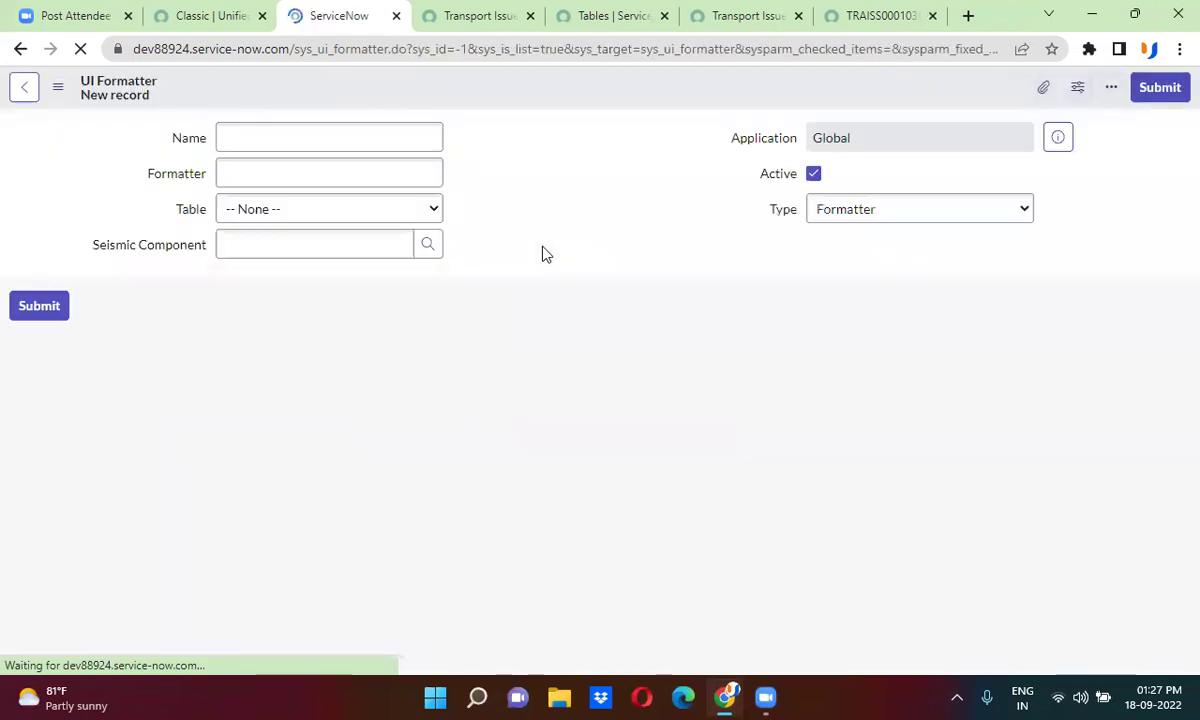
click(470, 12)
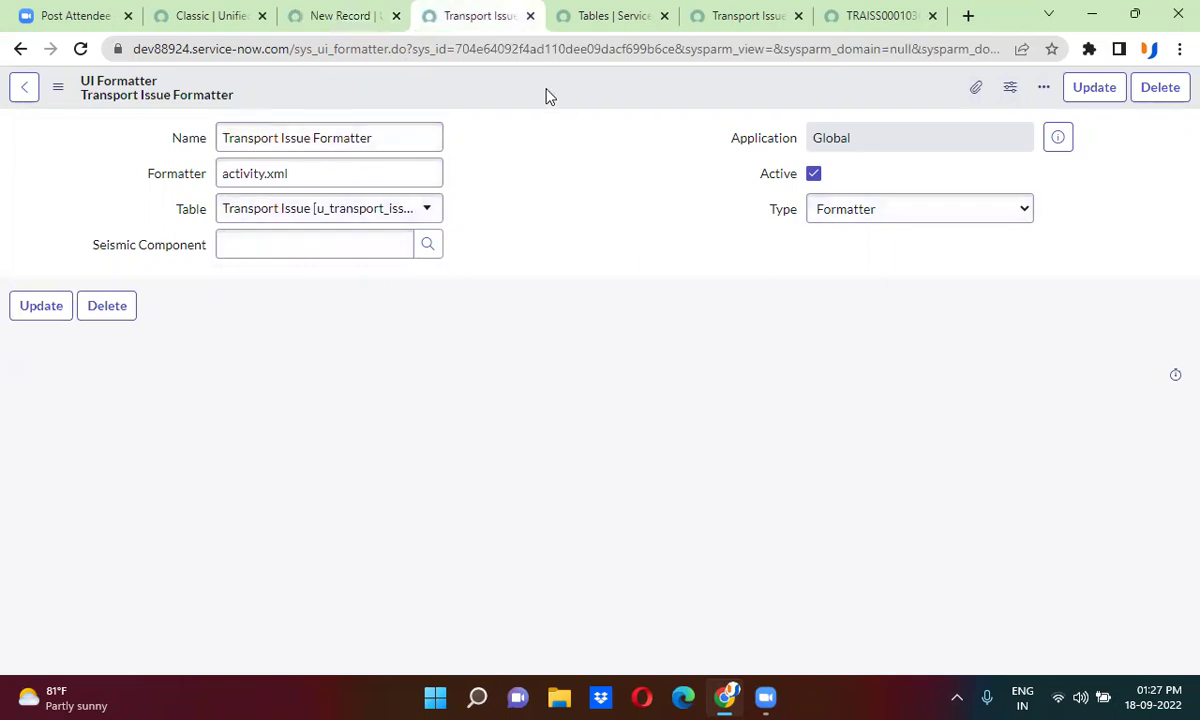
- Reopen the form layout configuration from the transport issue record, check it alongside the table's dictionary entries, and save the layout
click(866, 12)
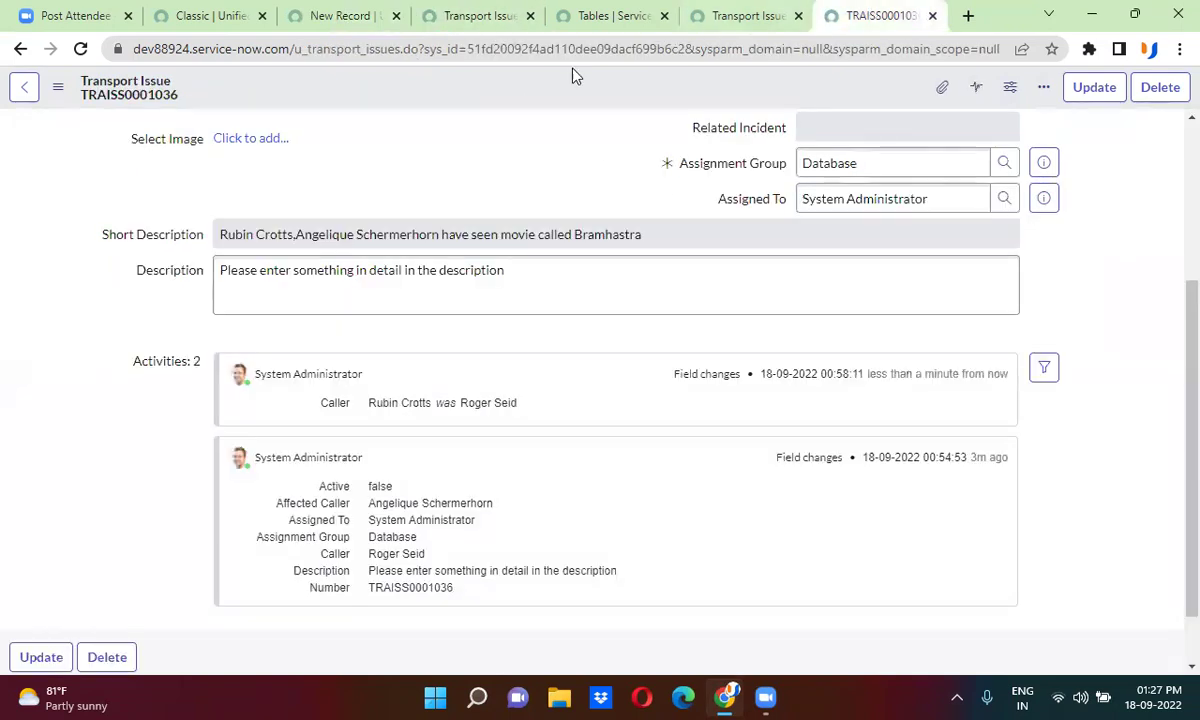
right_click(516, 85)
mouse_move(570, 160)
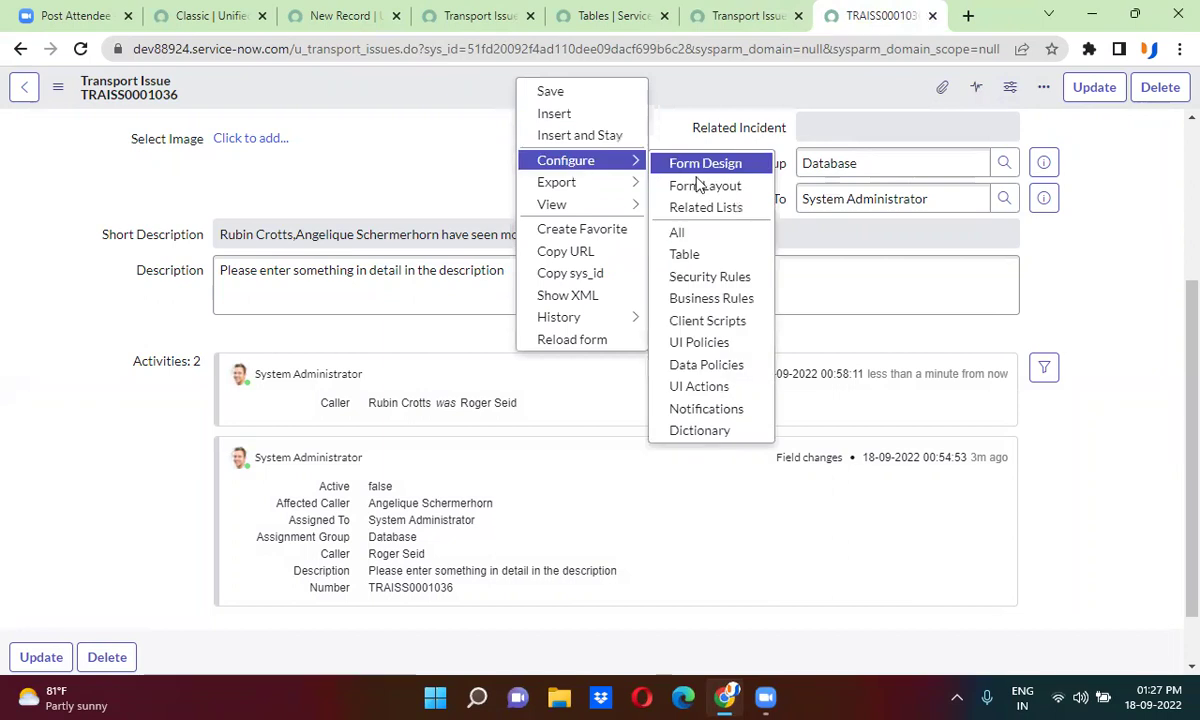
click(704, 188)
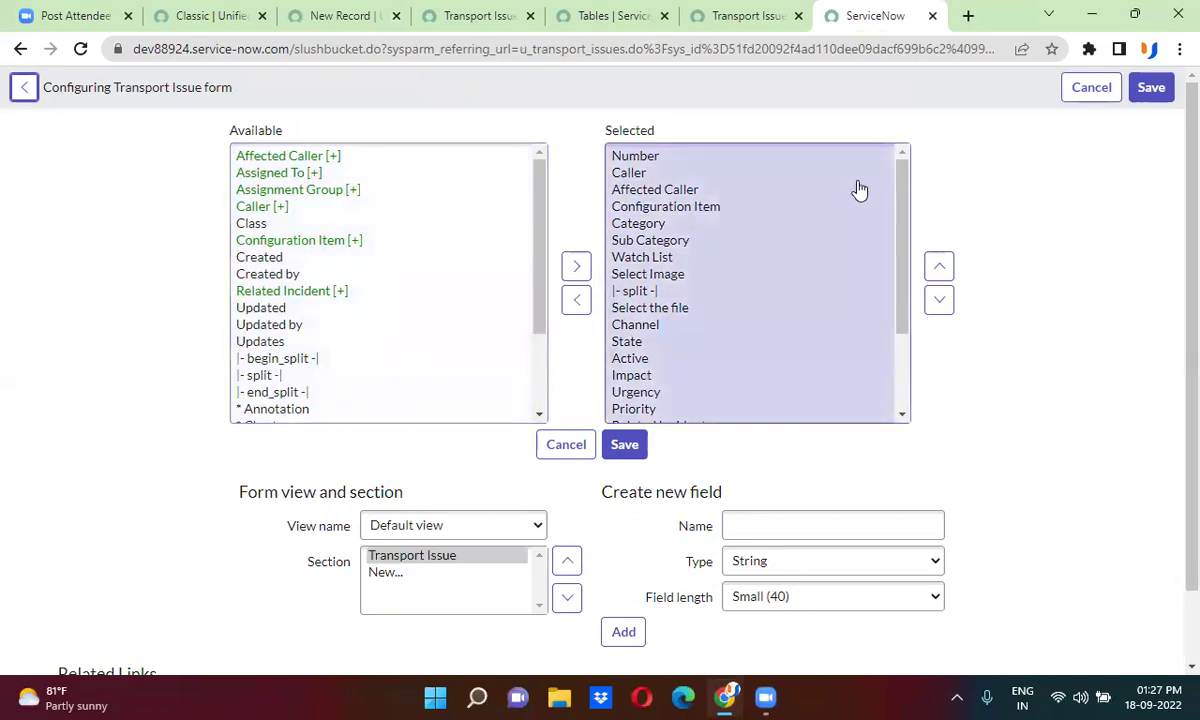
click(748, 15)
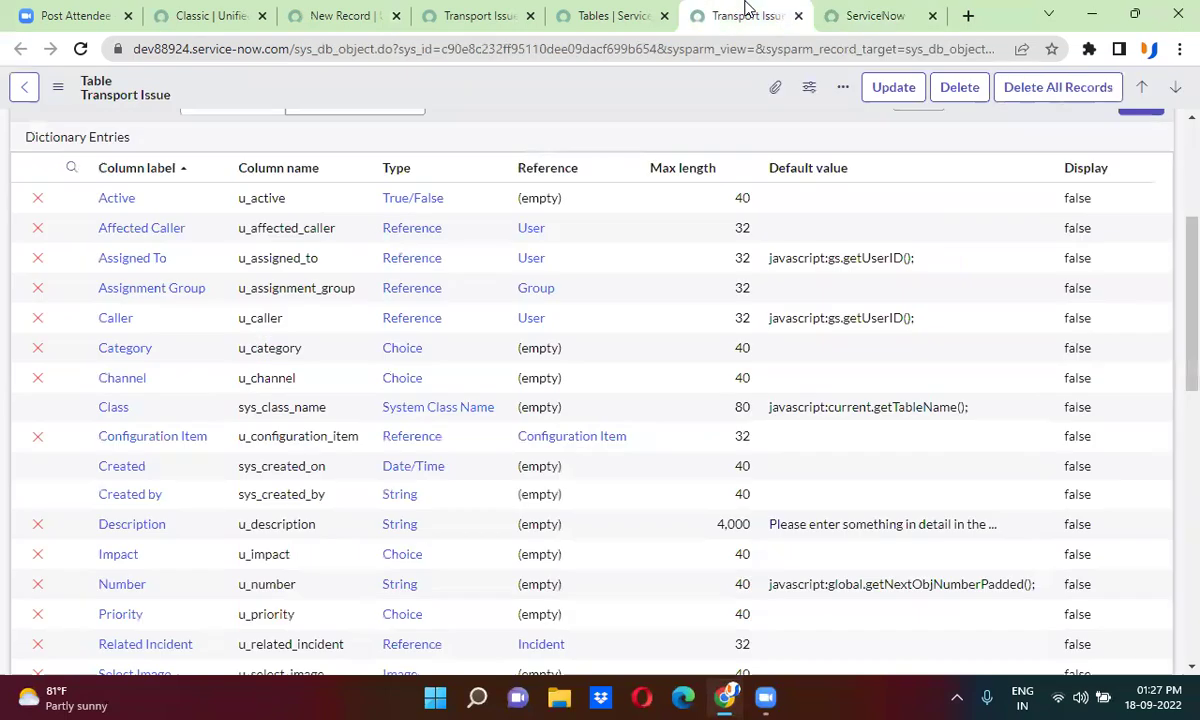
click(900, 12)
click(624, 445)
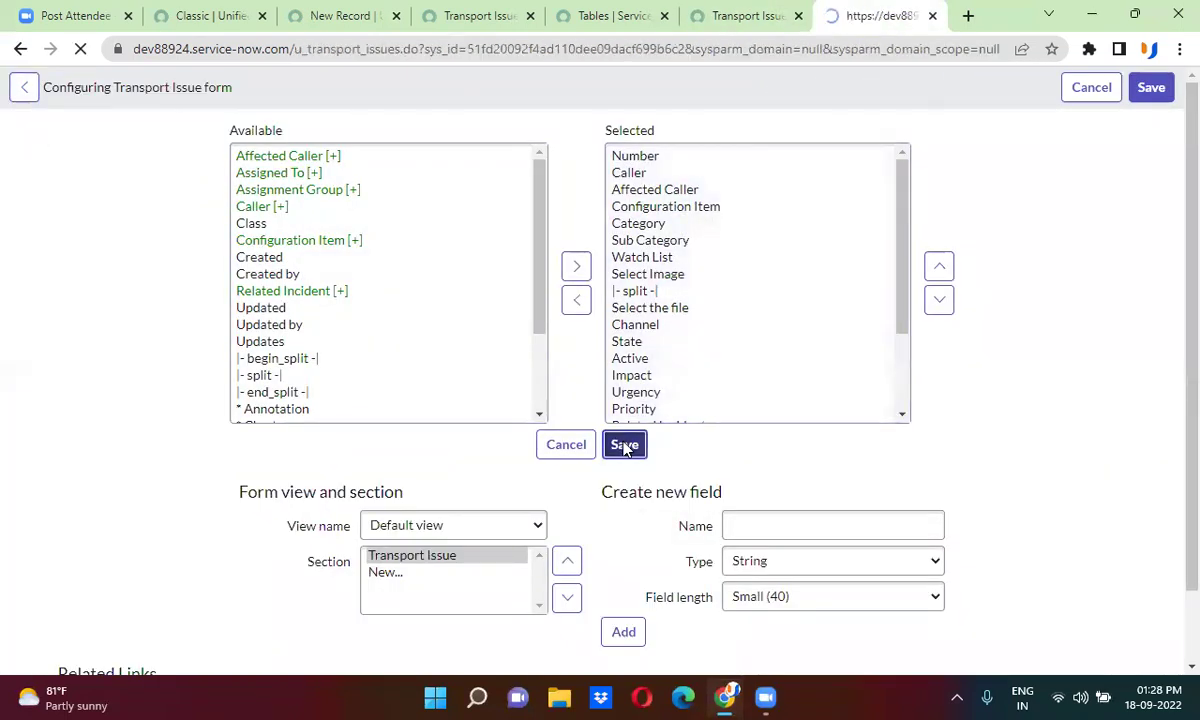
- Open the activity filter on the transport issue record and go to the configuration of its available fields
scroll(562, 385, down, 3)
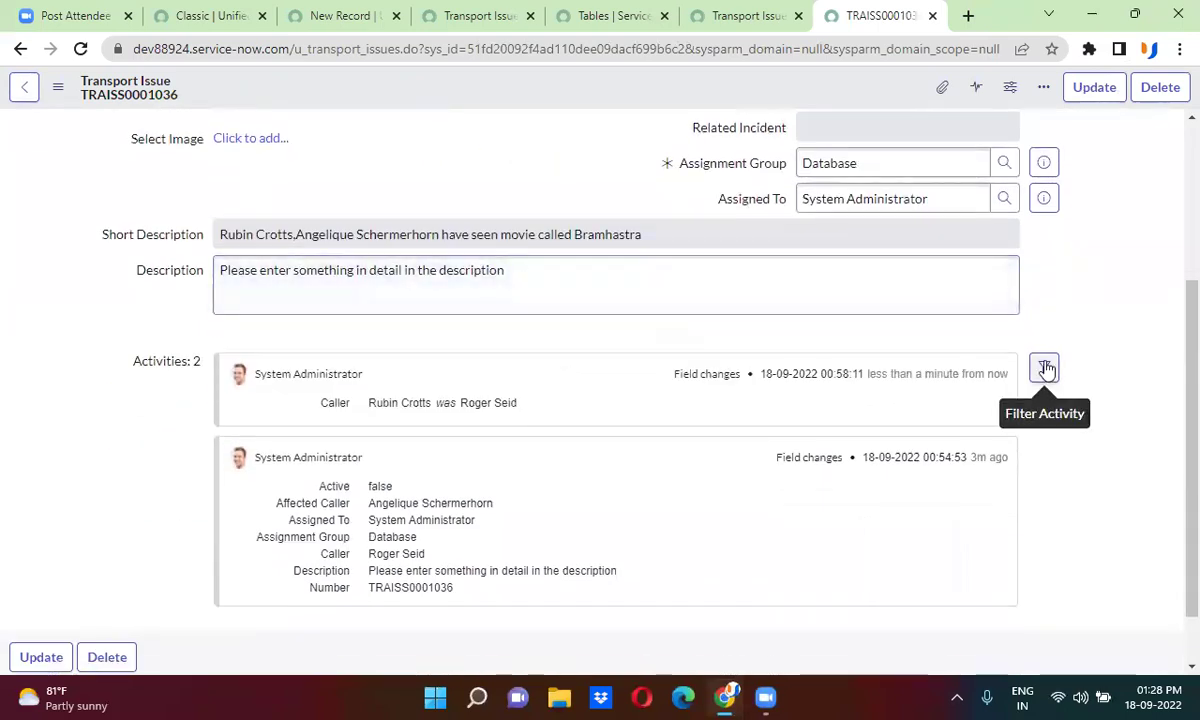
click(1046, 370)
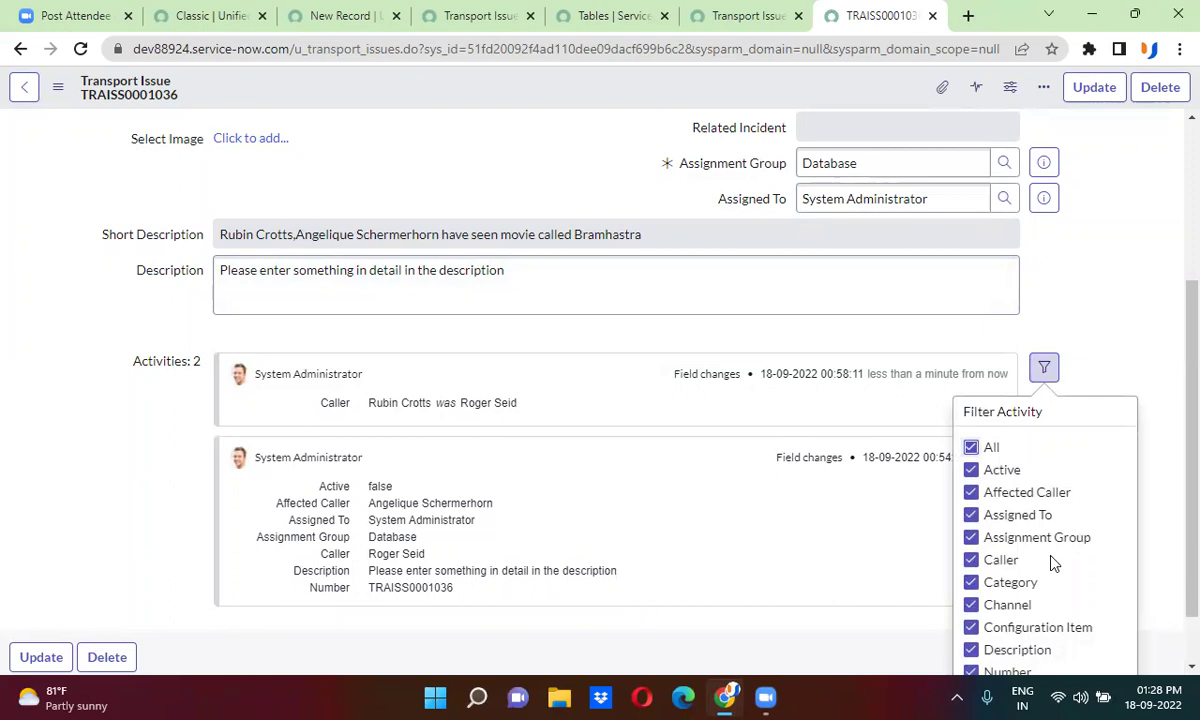
scroll(1170, 500, down, 1)
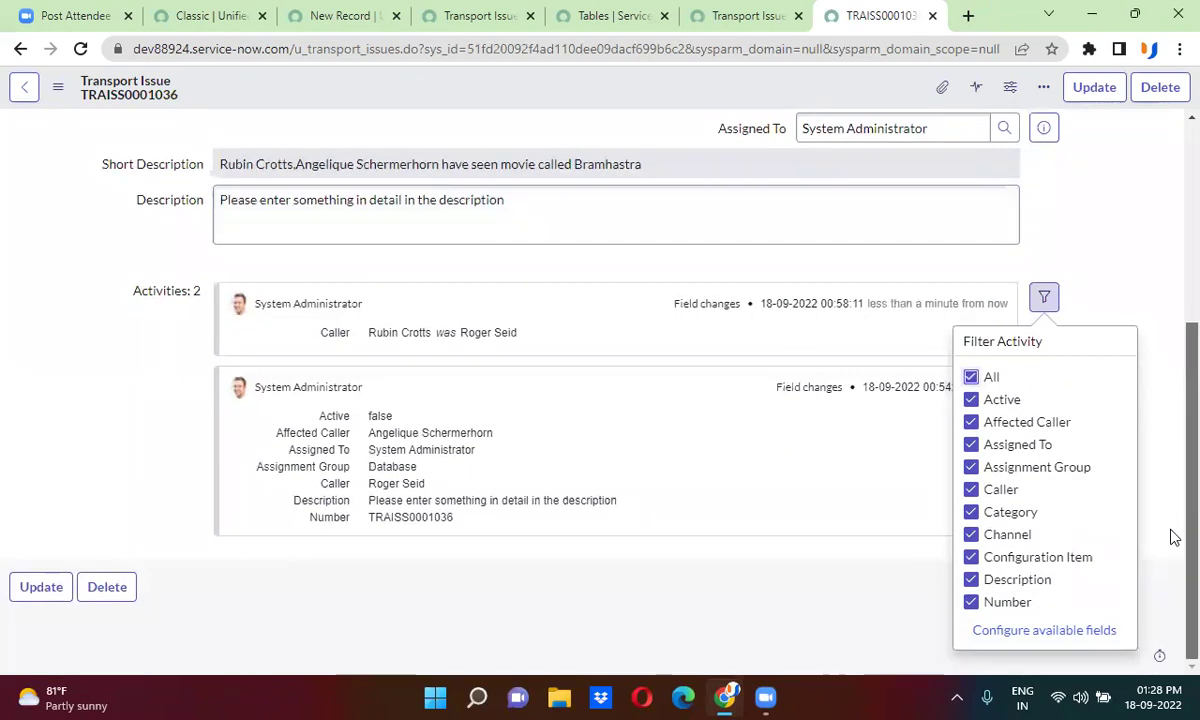
click(1040, 630)
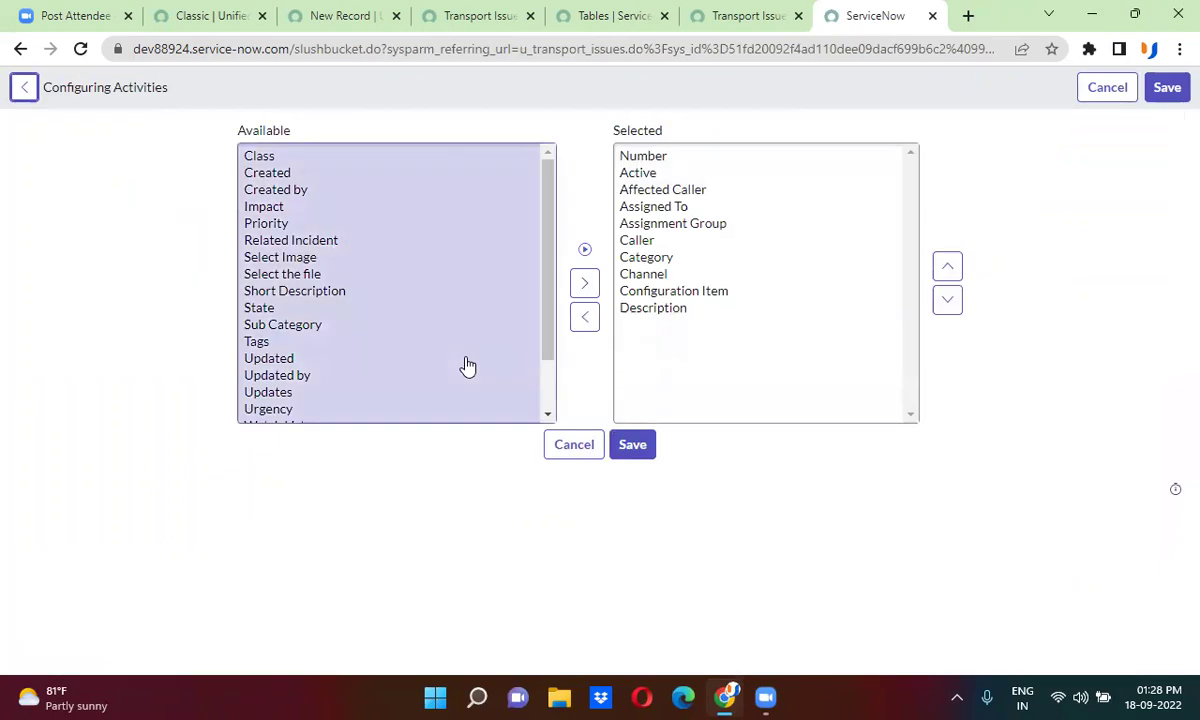
- Add Created, Created by, Impact, Priority and Related Incident to the selected activity fields, and save the configuration
double_click(278, 174)
click(281, 176)
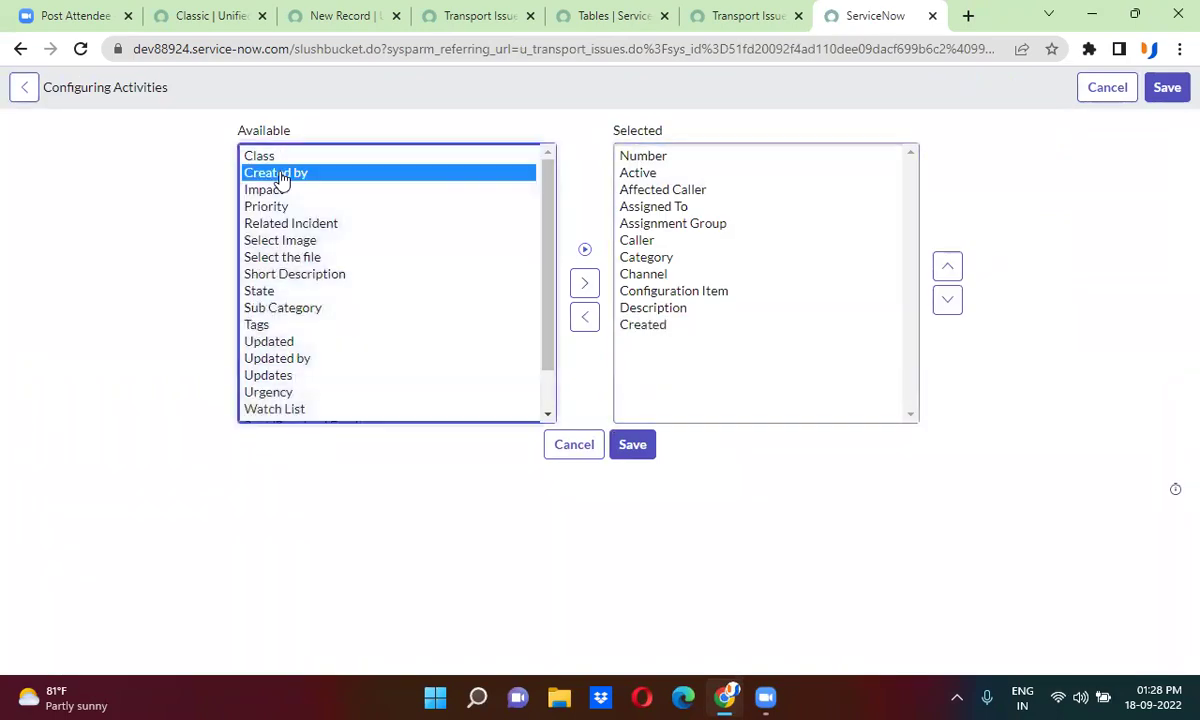
double_click(281, 176)
click(281, 176)
double_click(281, 176)
click(281, 176)
double_click(281, 176)
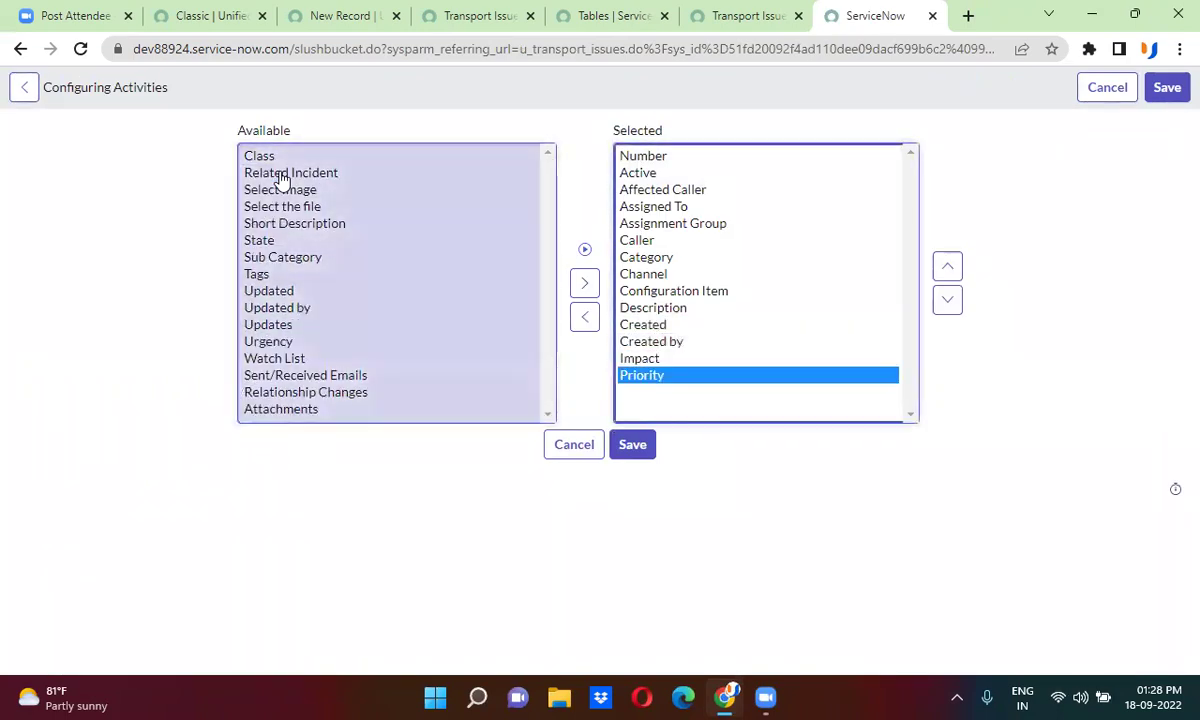
click(281, 176)
double_click(281, 176)
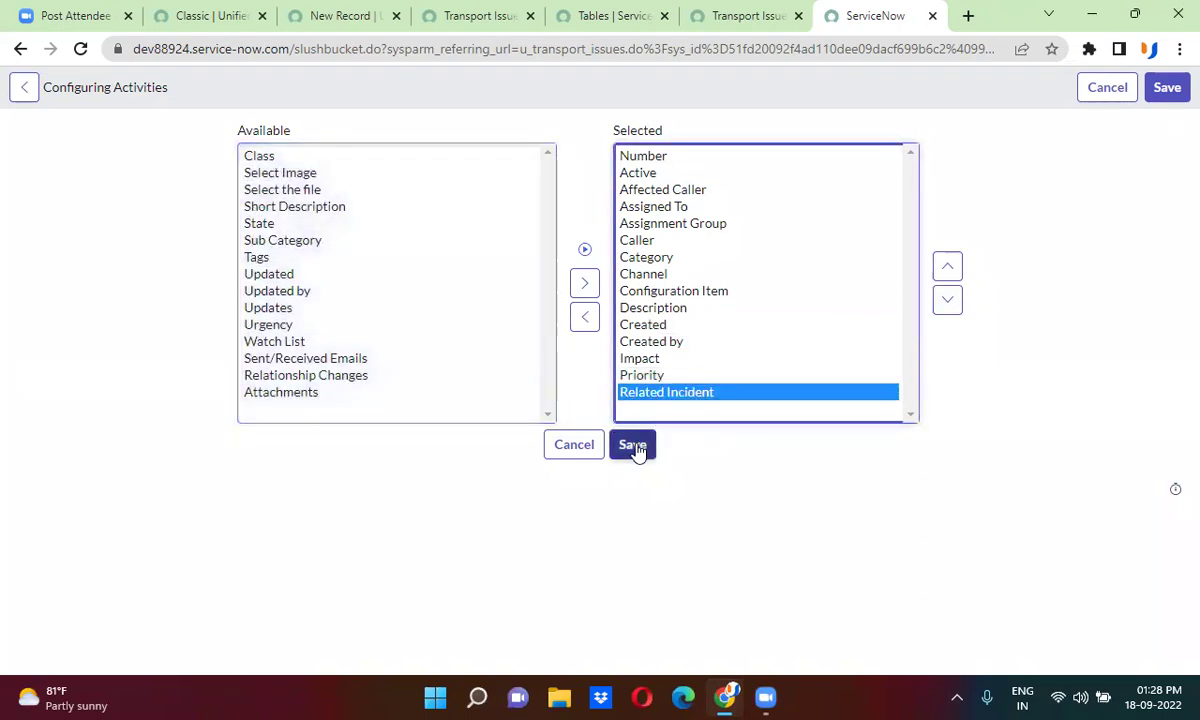
click(634, 446)
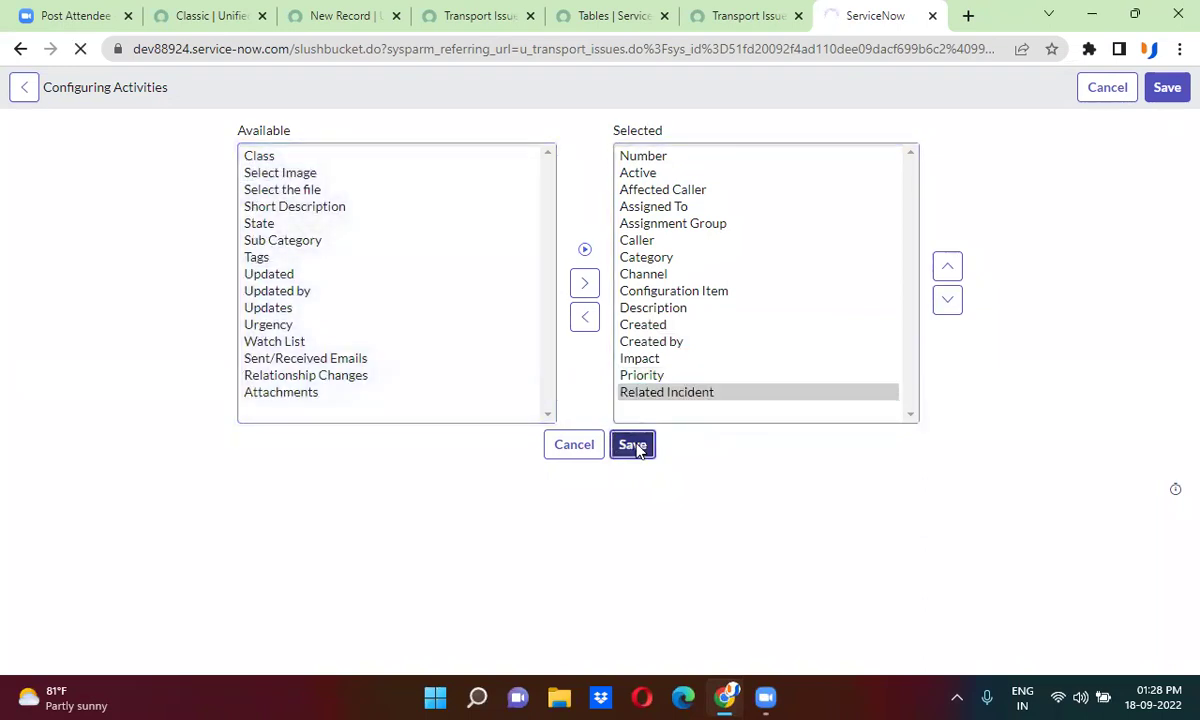